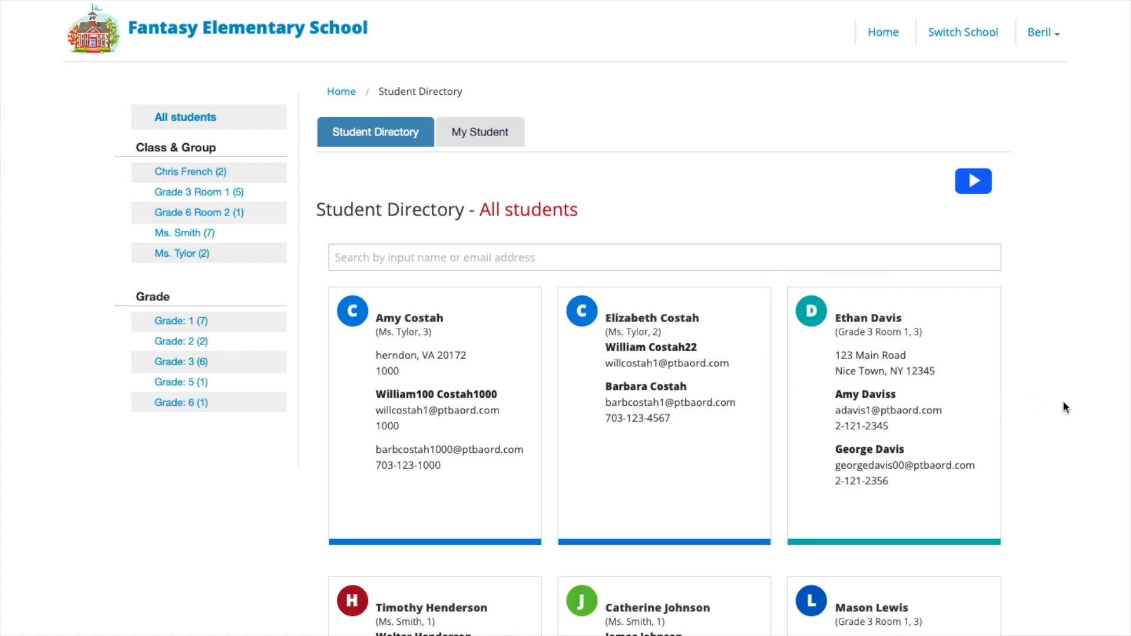
Step: Filter the directory to show only my own student's entries
scroll(1059, 410, down, 8)
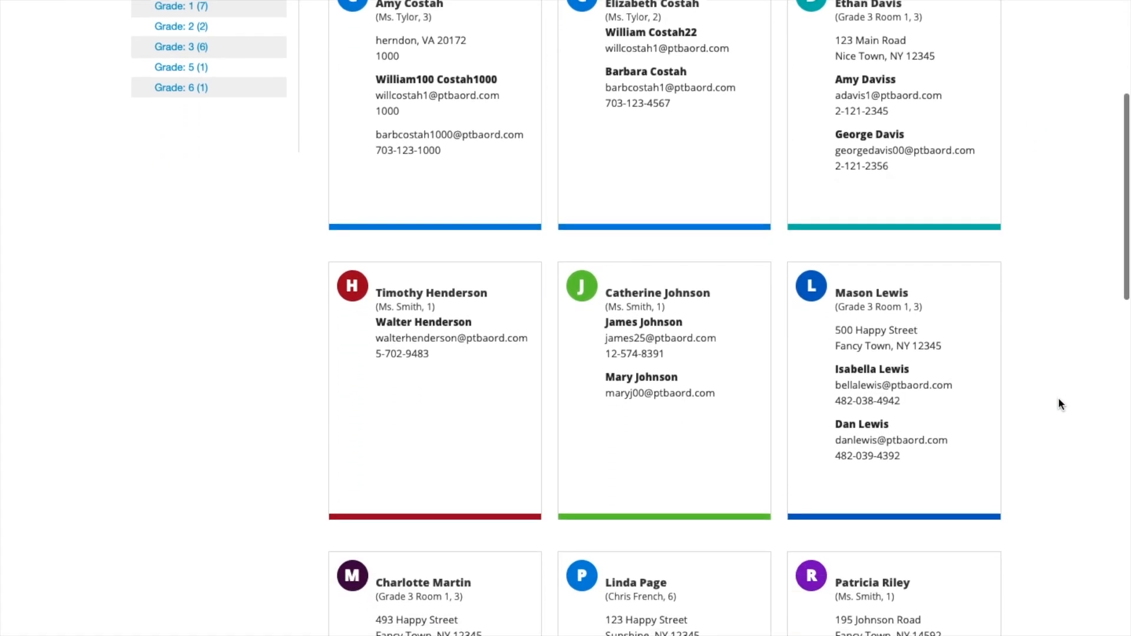
scroll(1058, 404, down, 9)
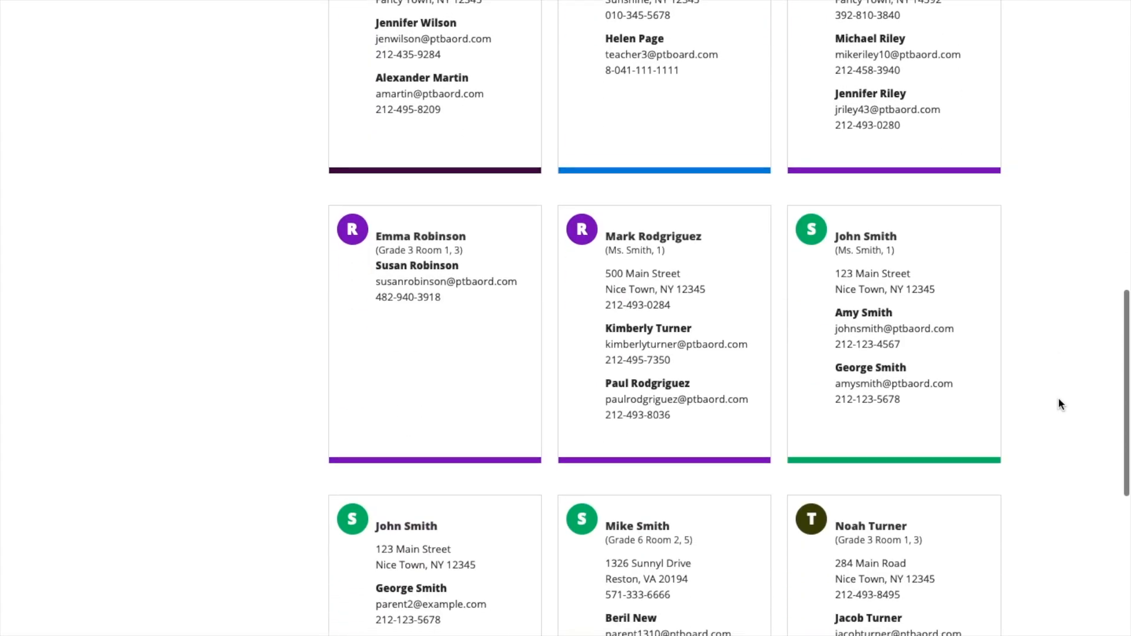
scroll(1059, 405, up, 20)
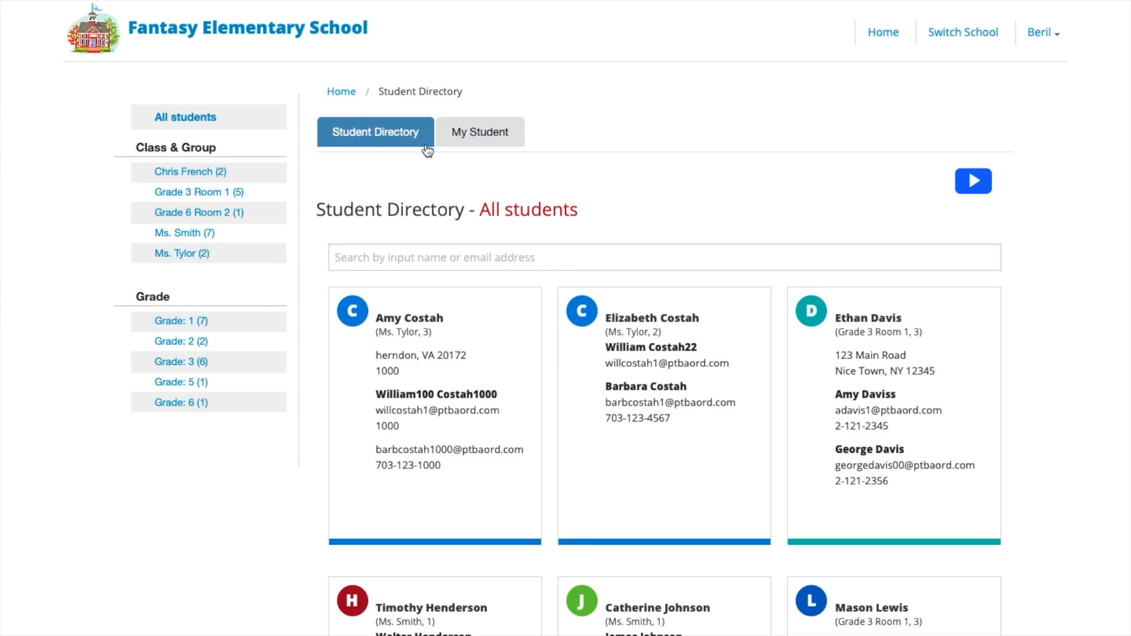
click(486, 137)
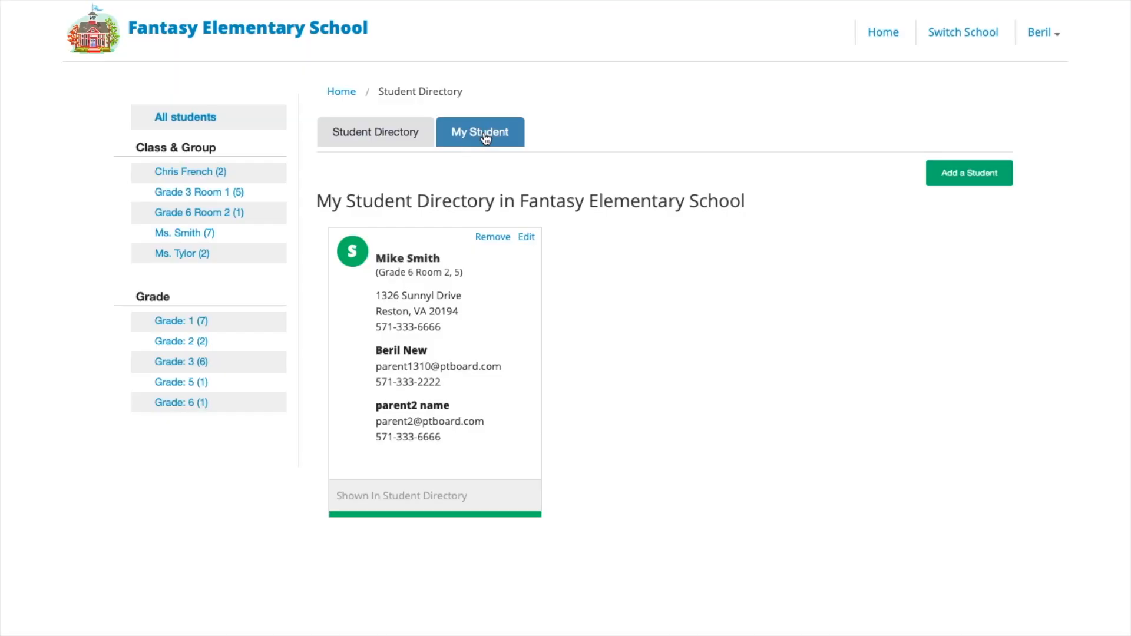
Step: Add an entry for the existing student with grade 3 and class Grade 4 Room 1
click(978, 179)
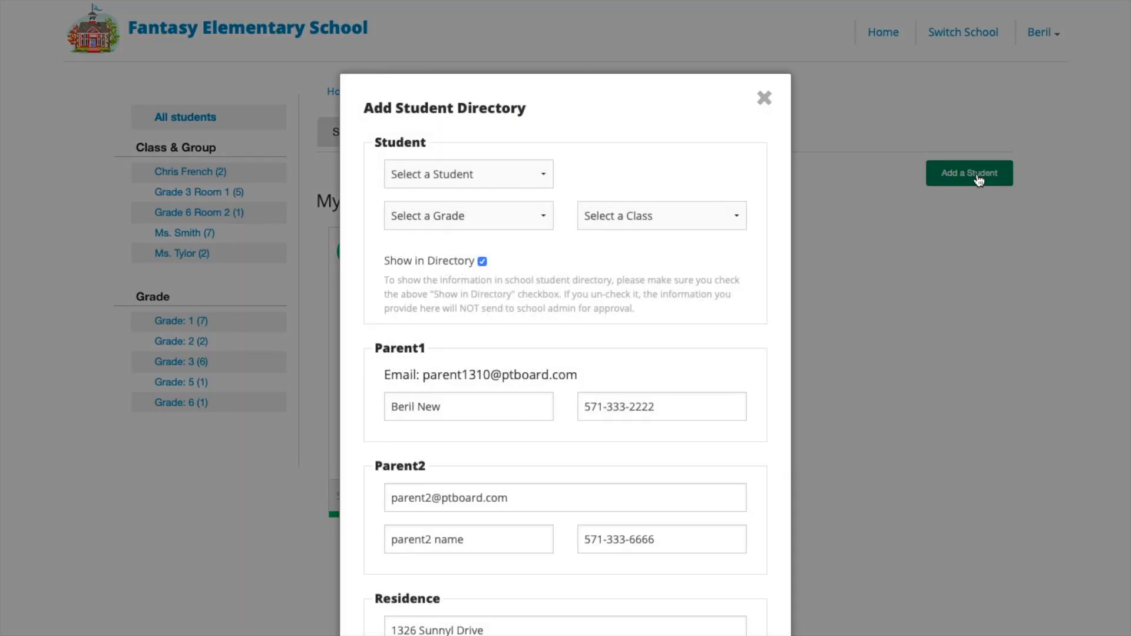
click(479, 175)
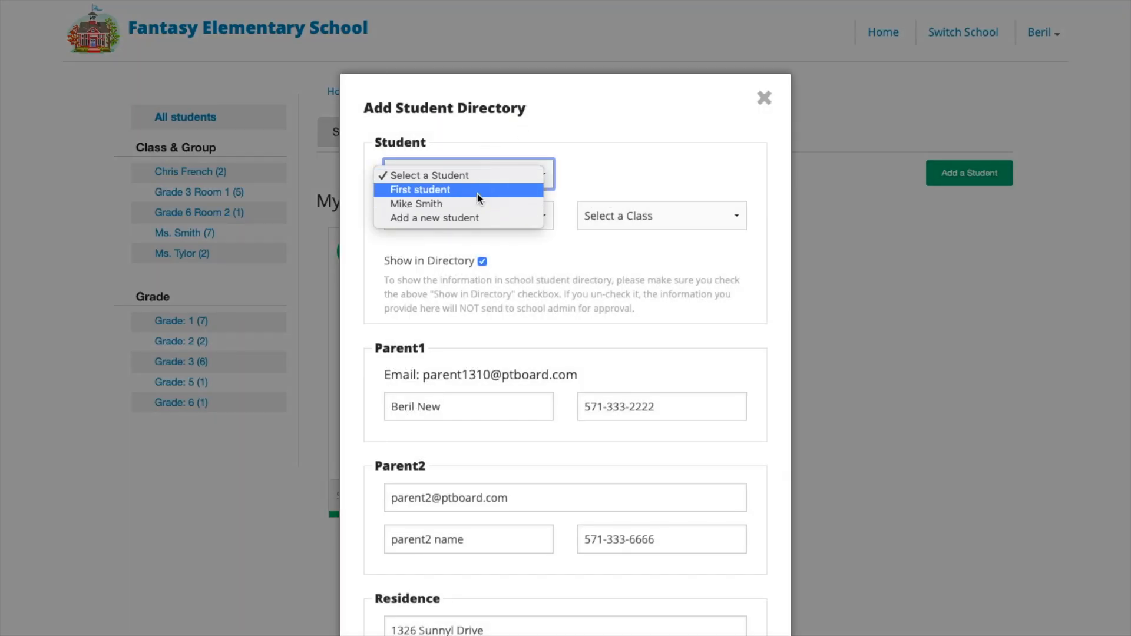
click(476, 204)
click(476, 212)
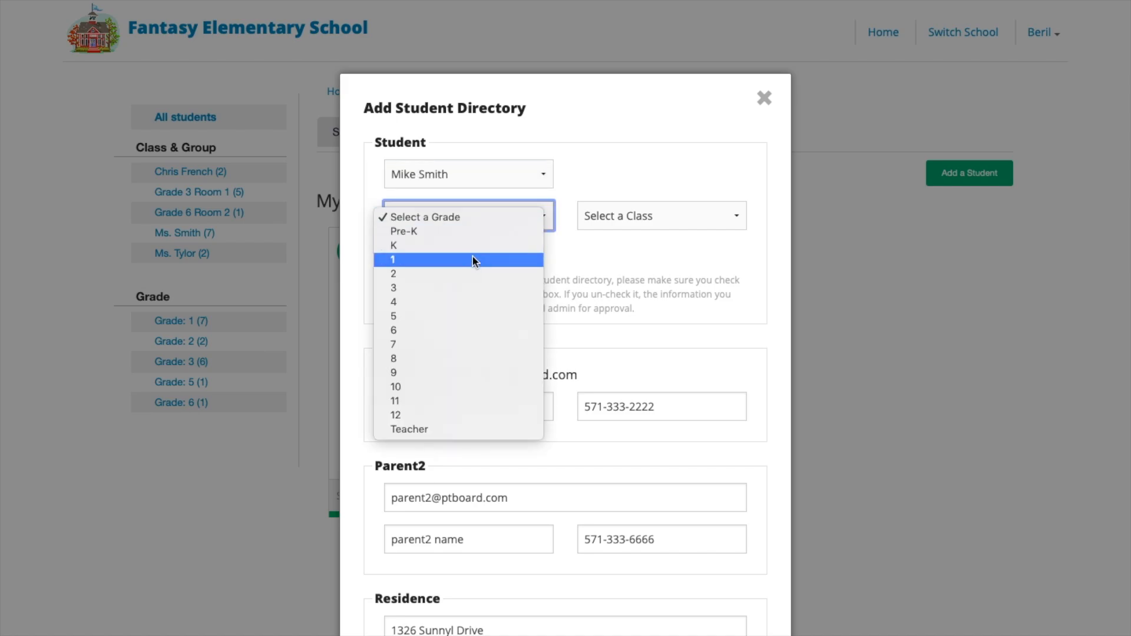
click(469, 287)
click(660, 216)
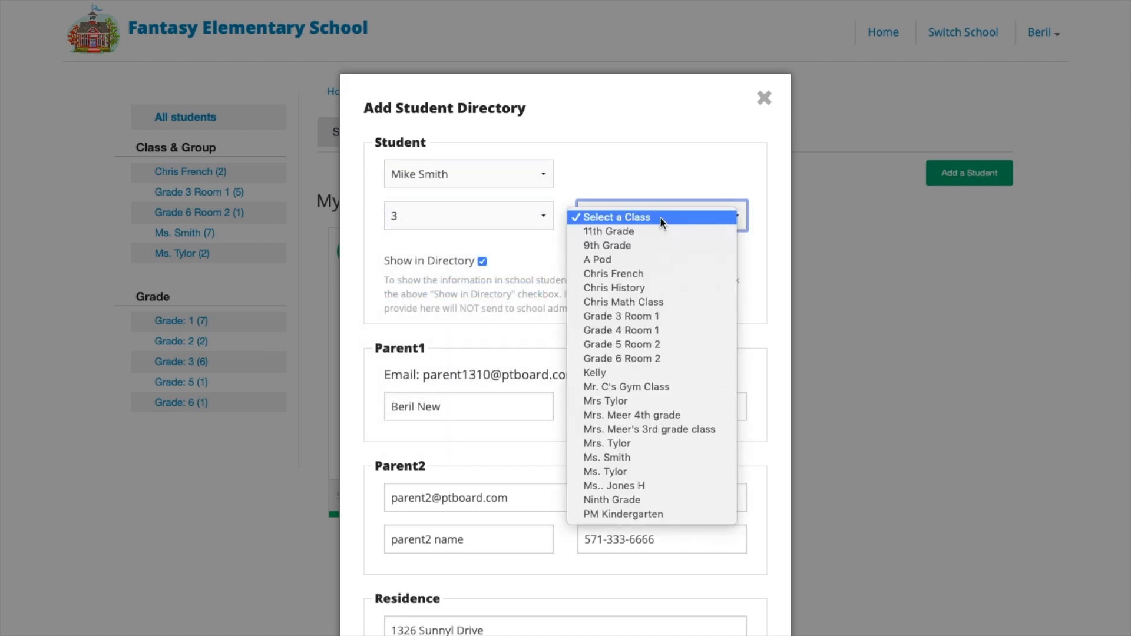
click(653, 334)
Step: Toggle the entry's directory visibility and save it for admin approval
scroll(609, 436, down, 4)
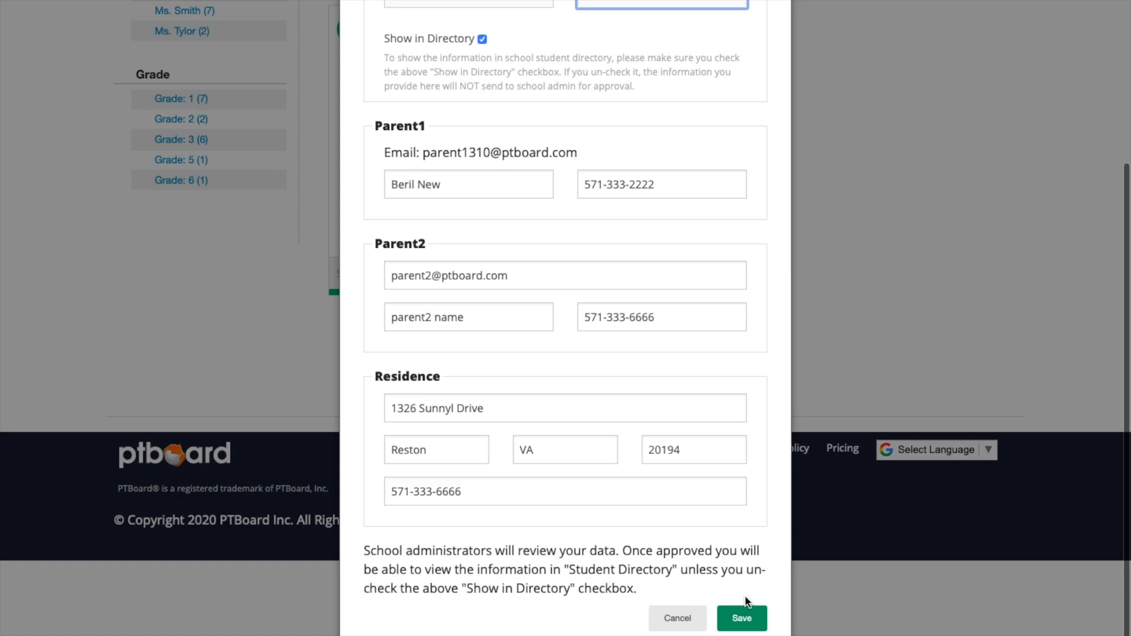
scroll(489, 46, up, 2)
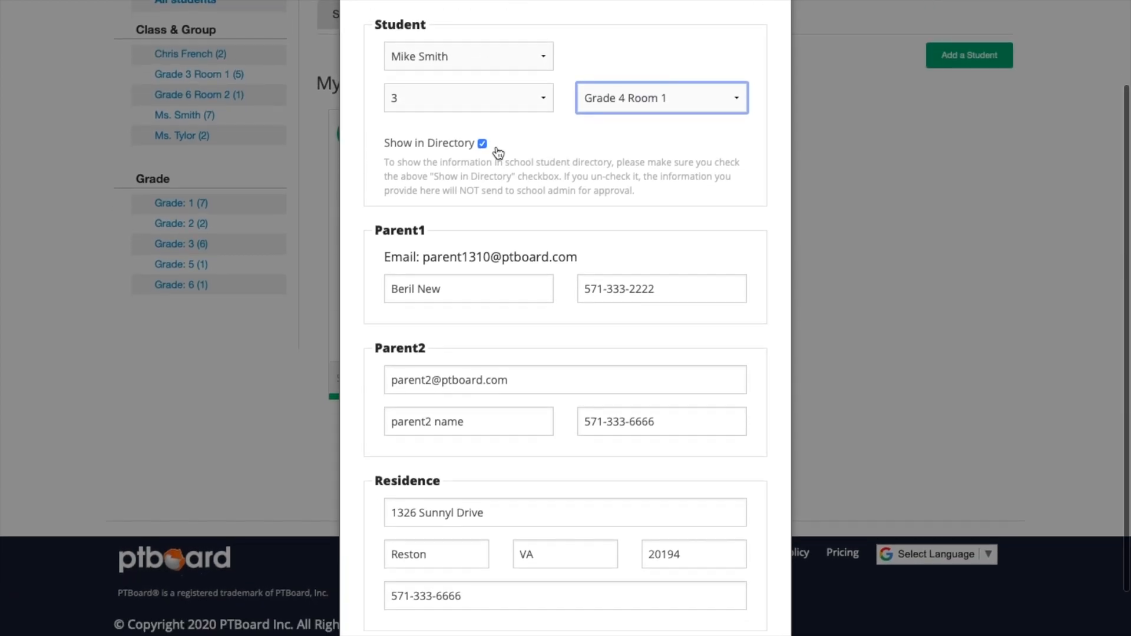
click(482, 144)
scroll(616, 323, down, 2)
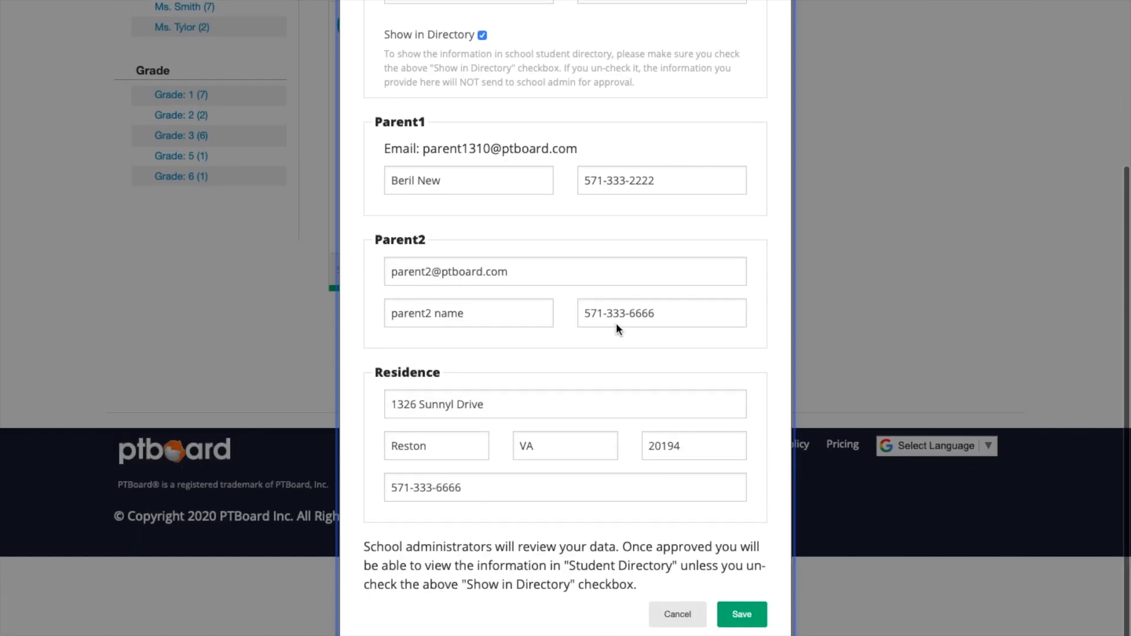
click(740, 613)
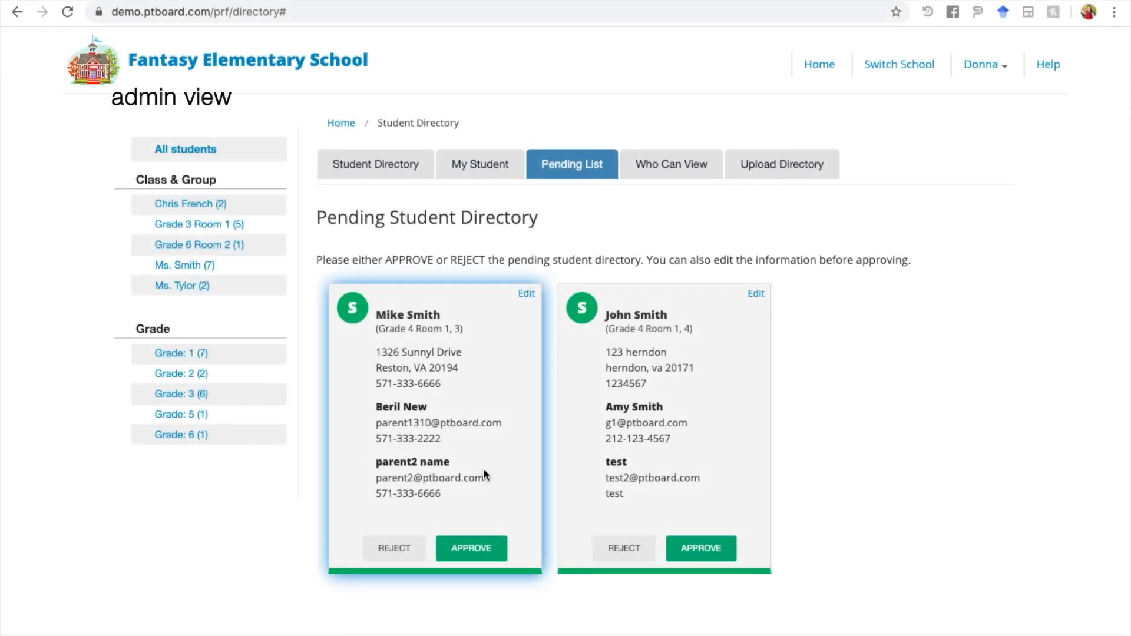
Step: Approve the first pending student card, then reject the second and confirm removal
click(478, 551)
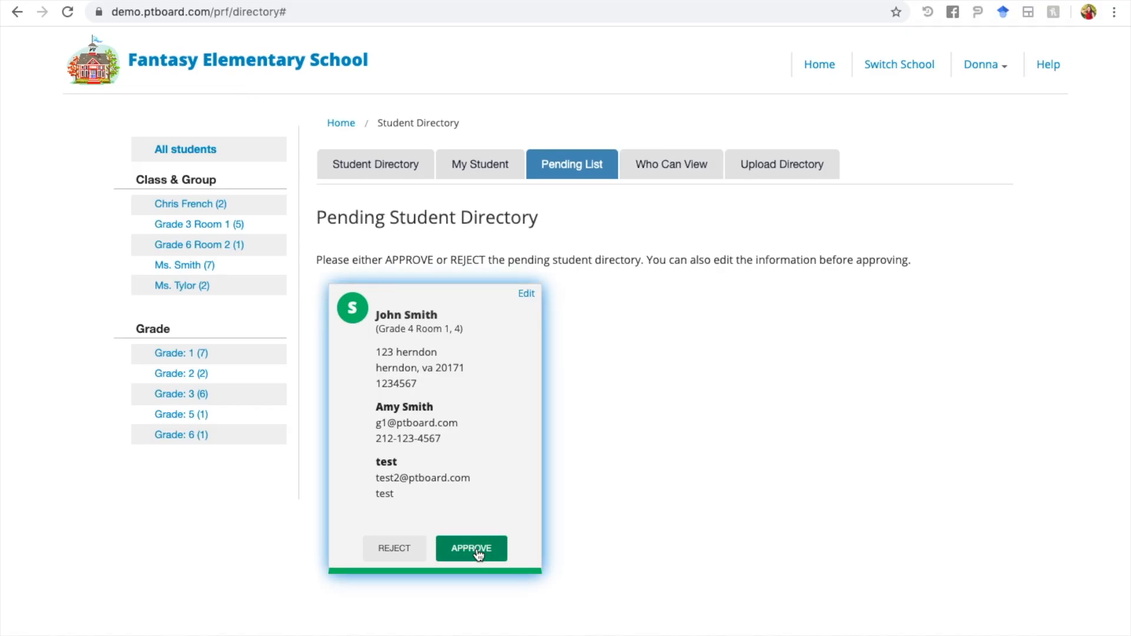
click(403, 551)
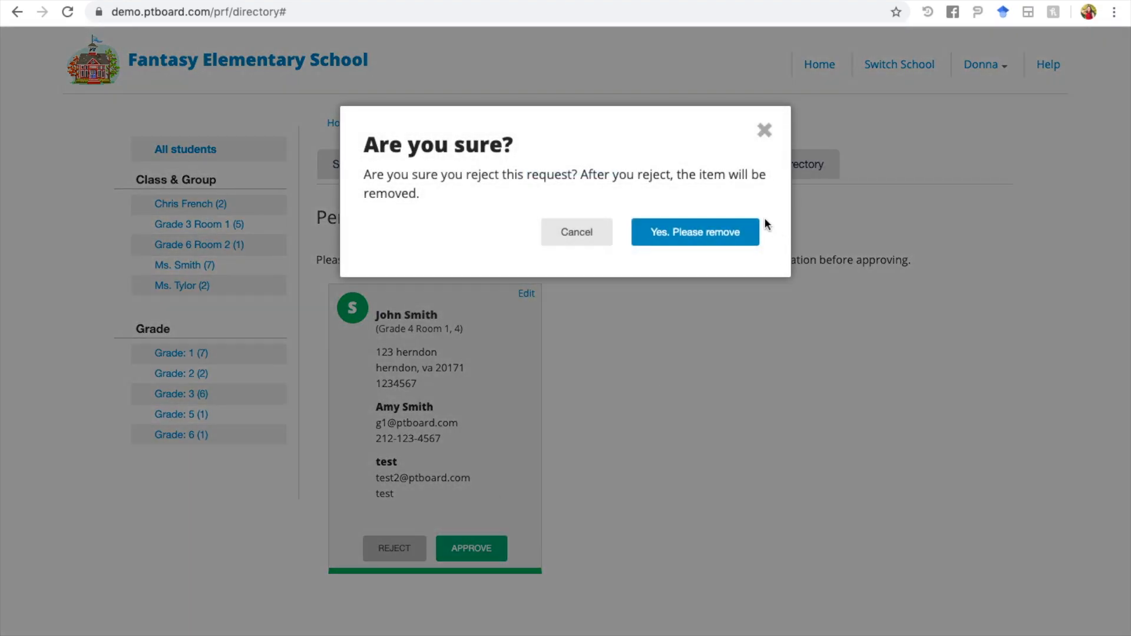
click(728, 233)
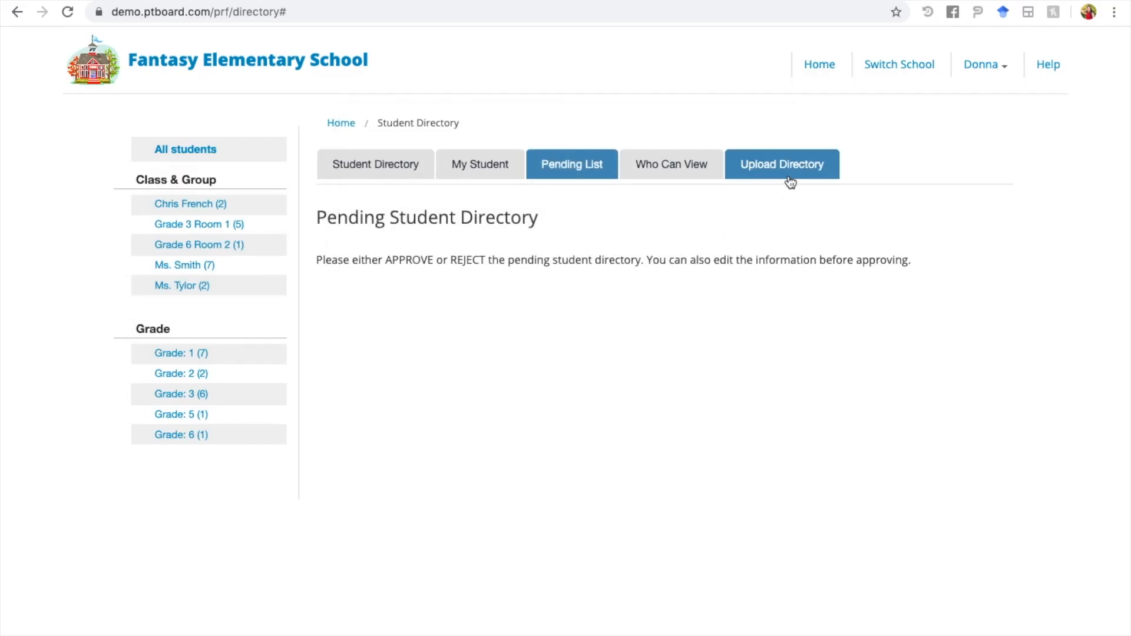
Step: Download directory_template.xlsx from the Upload Directory page and switch to it in Excel
click(793, 176)
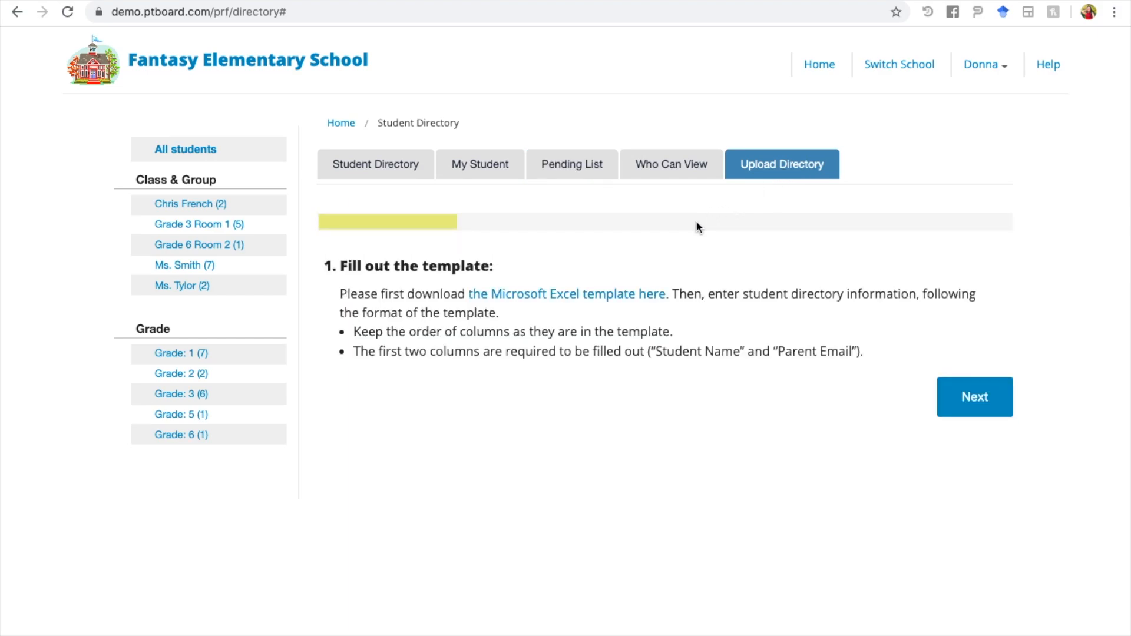
click(625, 297)
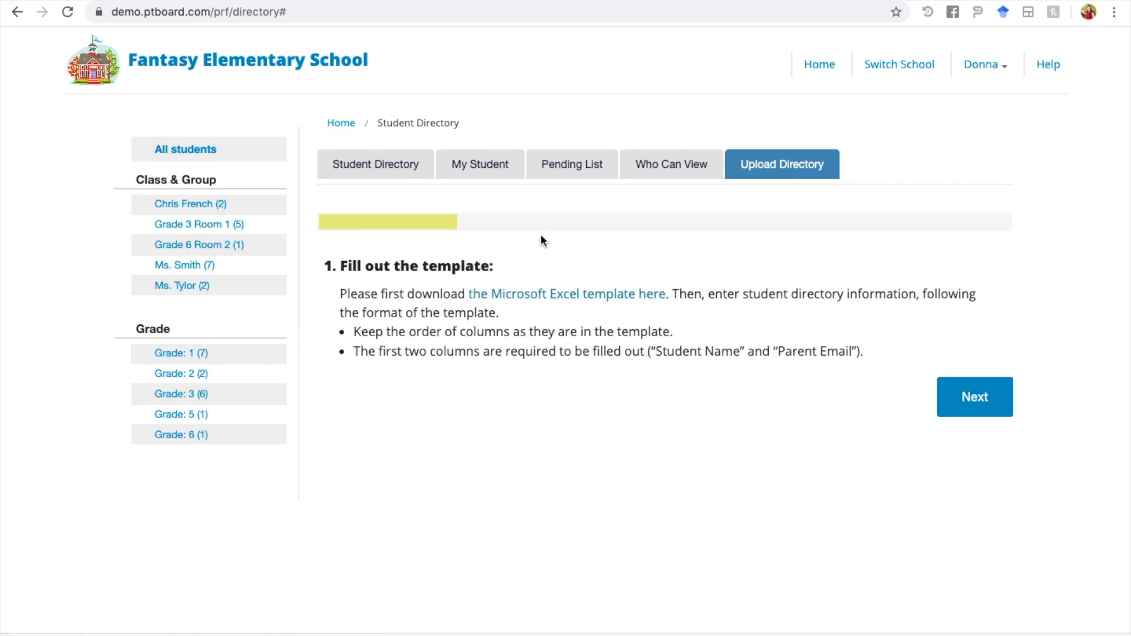
key(ctrl+Left)
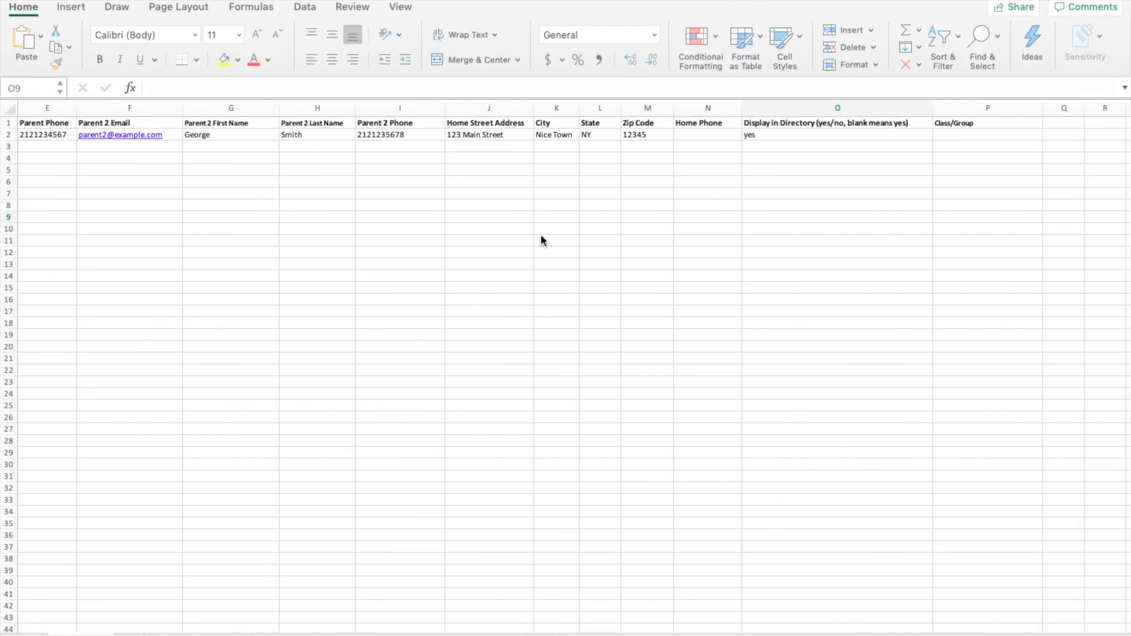
click(62, 137)
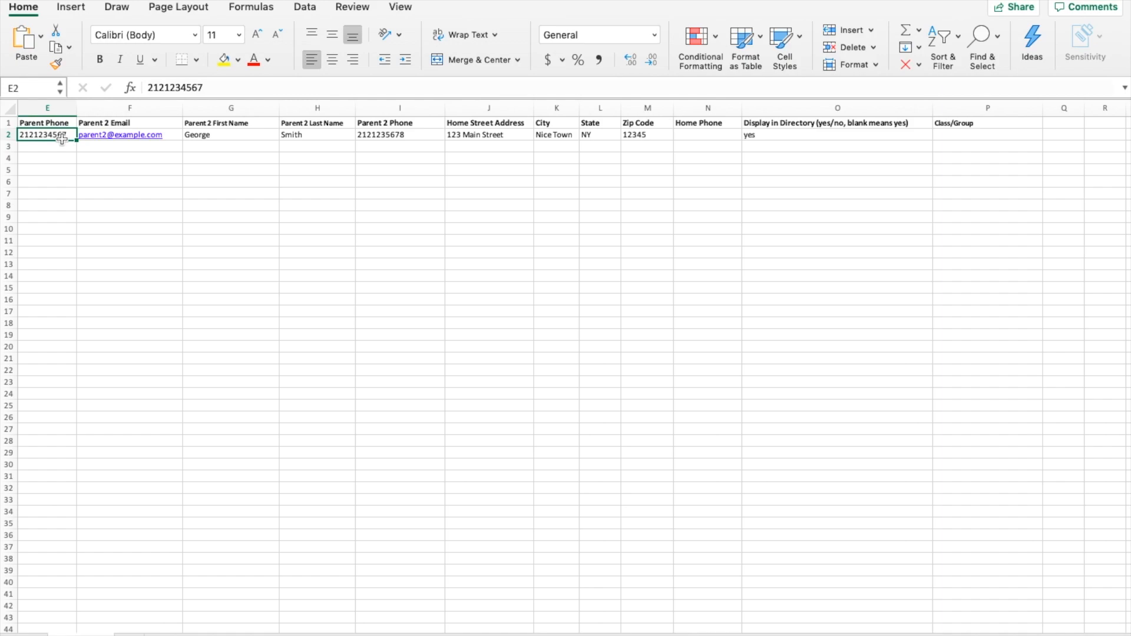
key(Left)
key(Left)
key(Left)
key(Left)
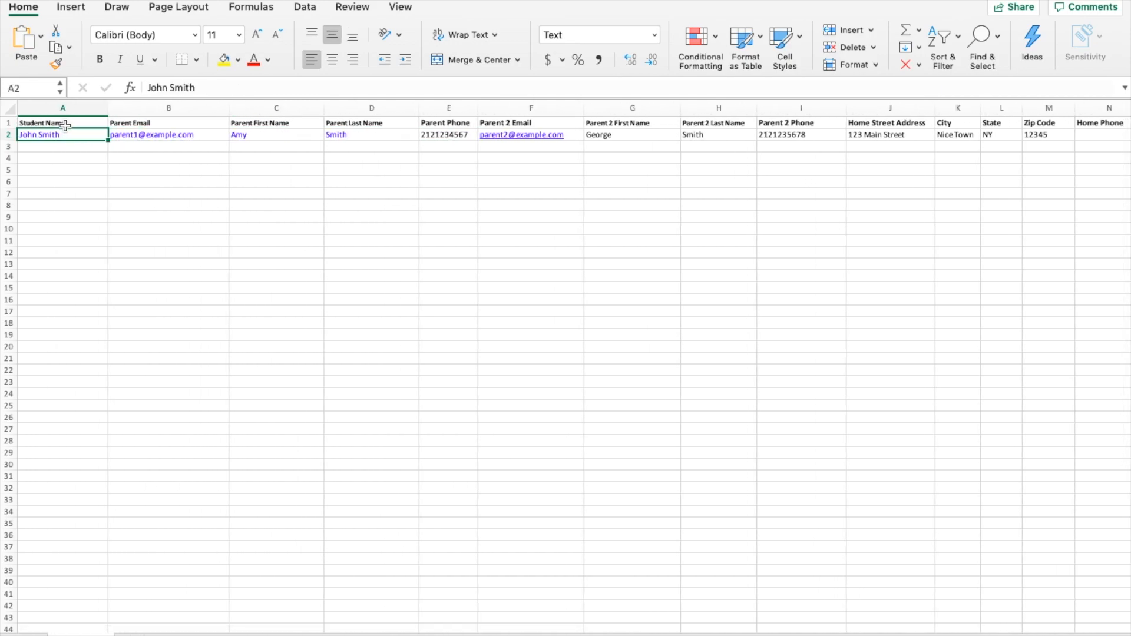
click(64, 126)
click(175, 121)
click(263, 124)
click(386, 124)
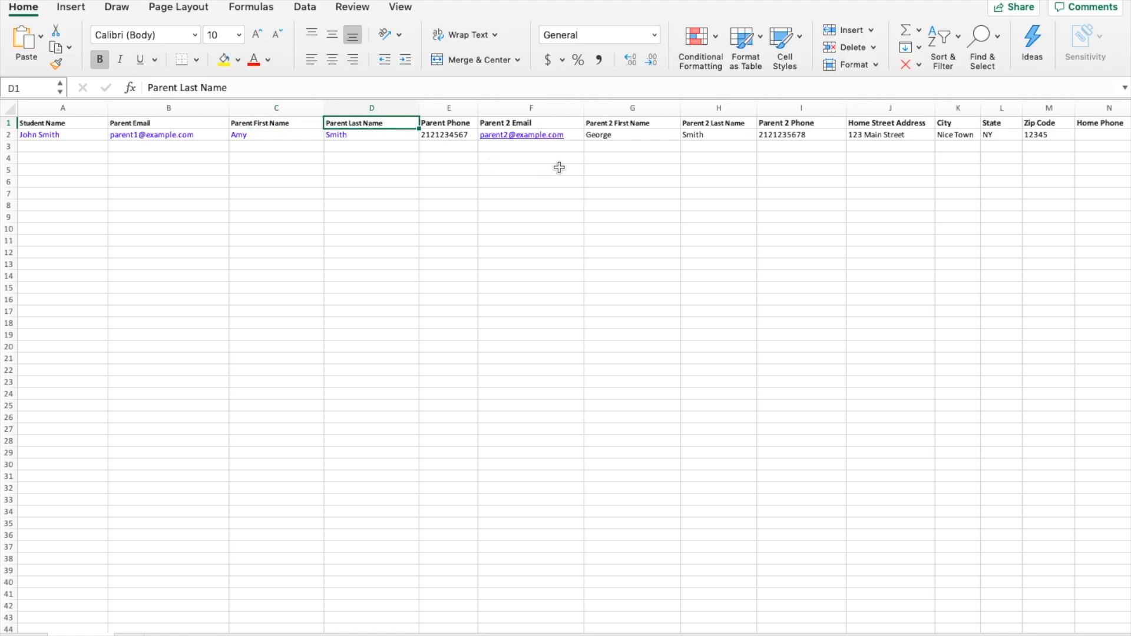
scroll(560, 168, right, 5)
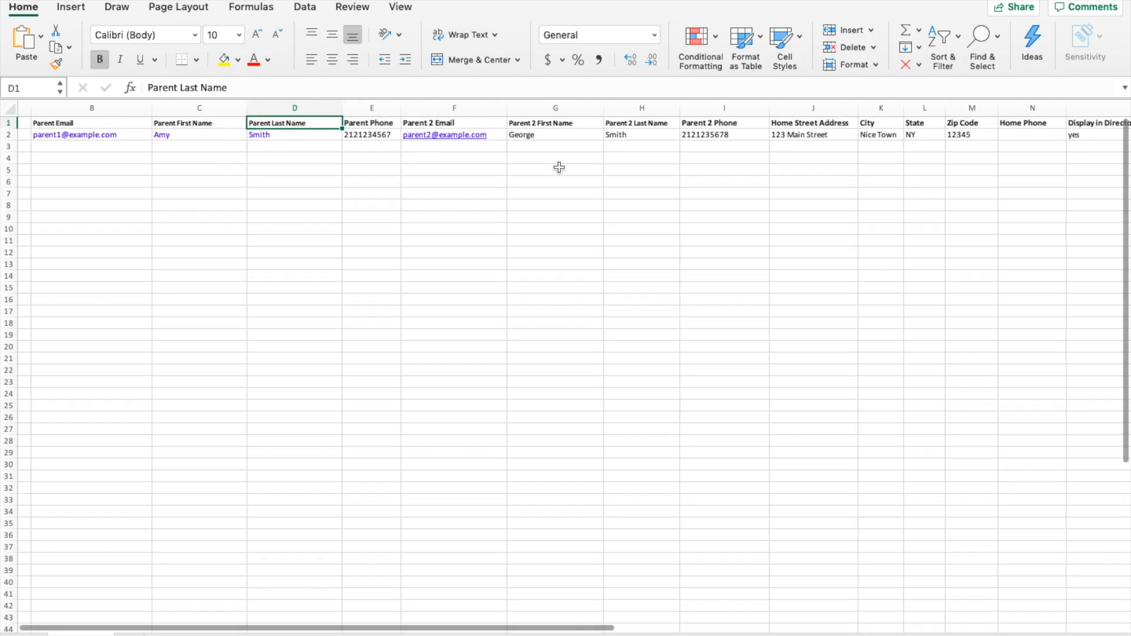
scroll(559, 167, right, 5)
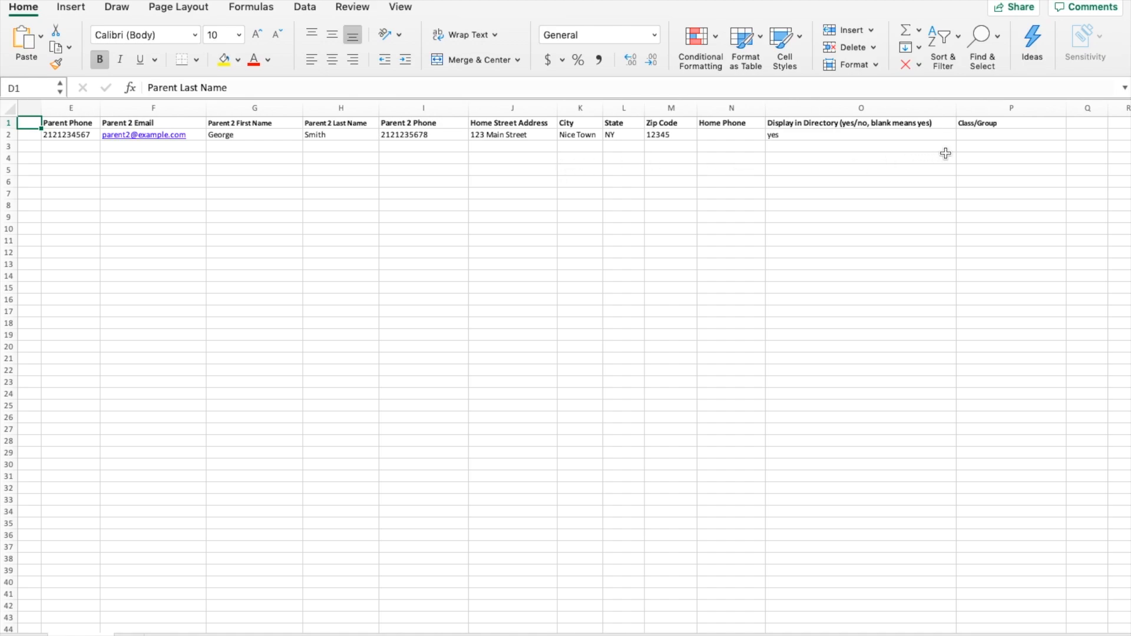
click(987, 133)
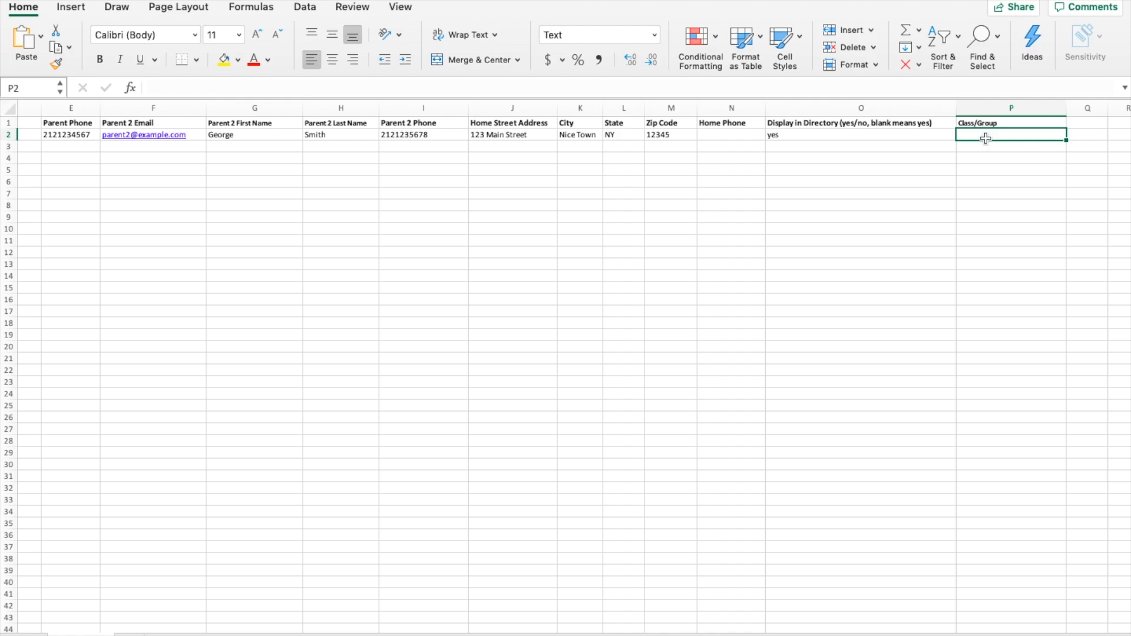
click(986, 123)
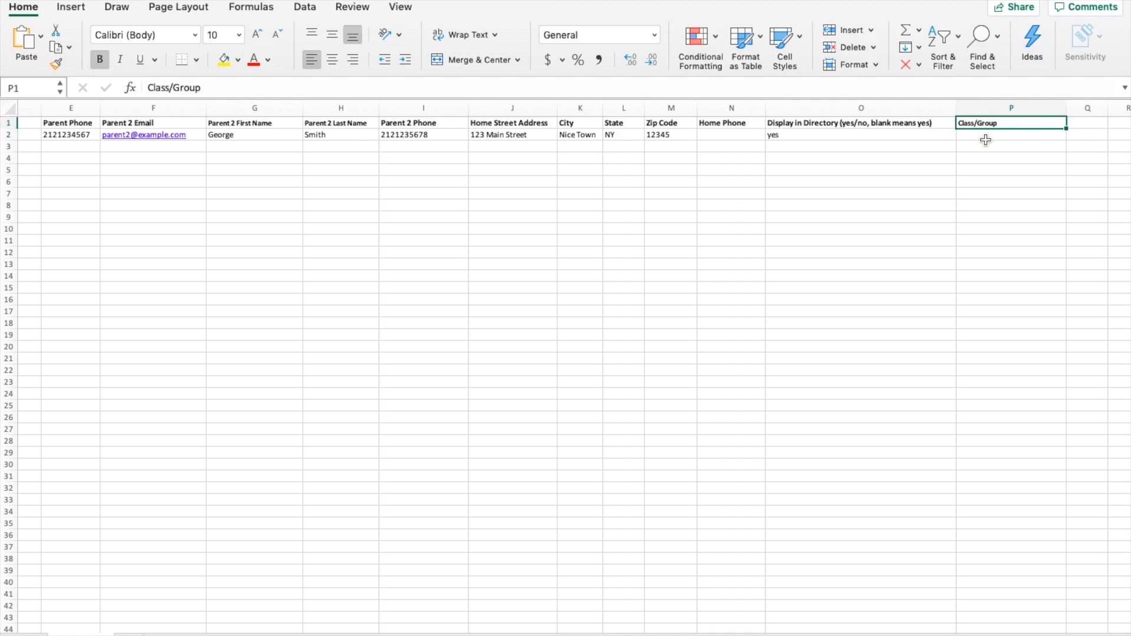
click(987, 134)
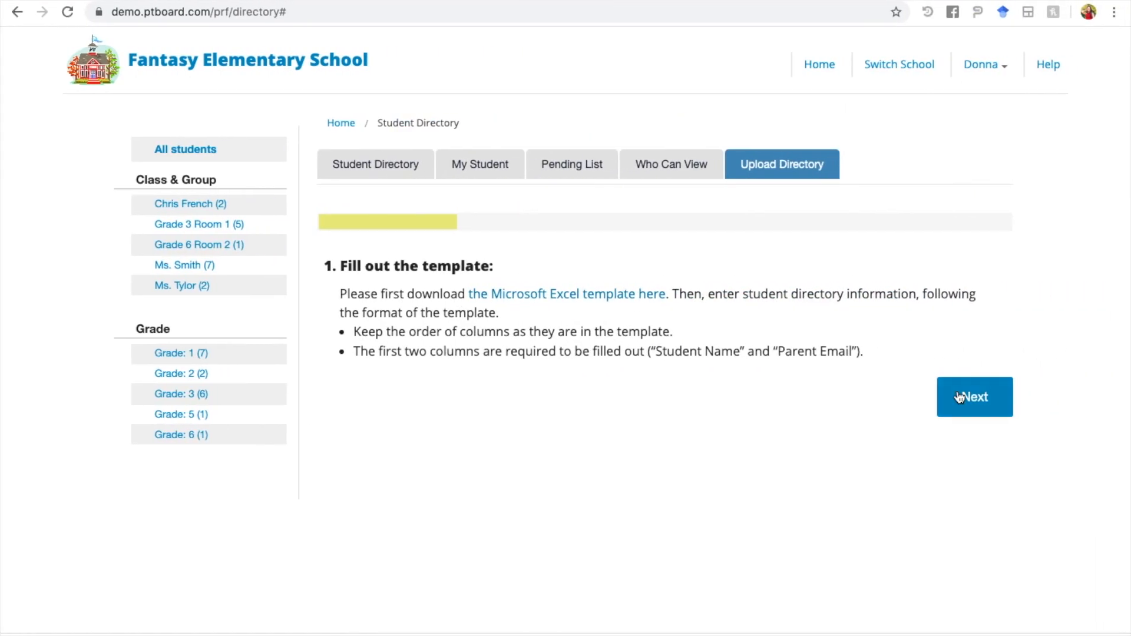
Step: Answer the class/group question with 'No, they are for multiple classes/groups' instead of A Pod, and continue
click(987, 402)
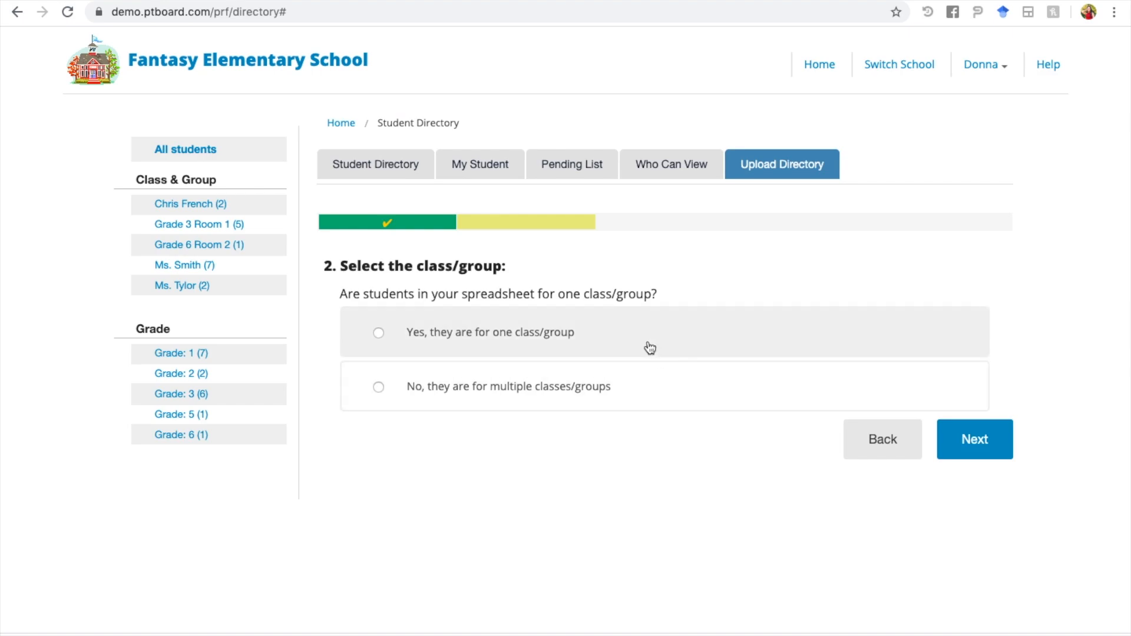
click(379, 333)
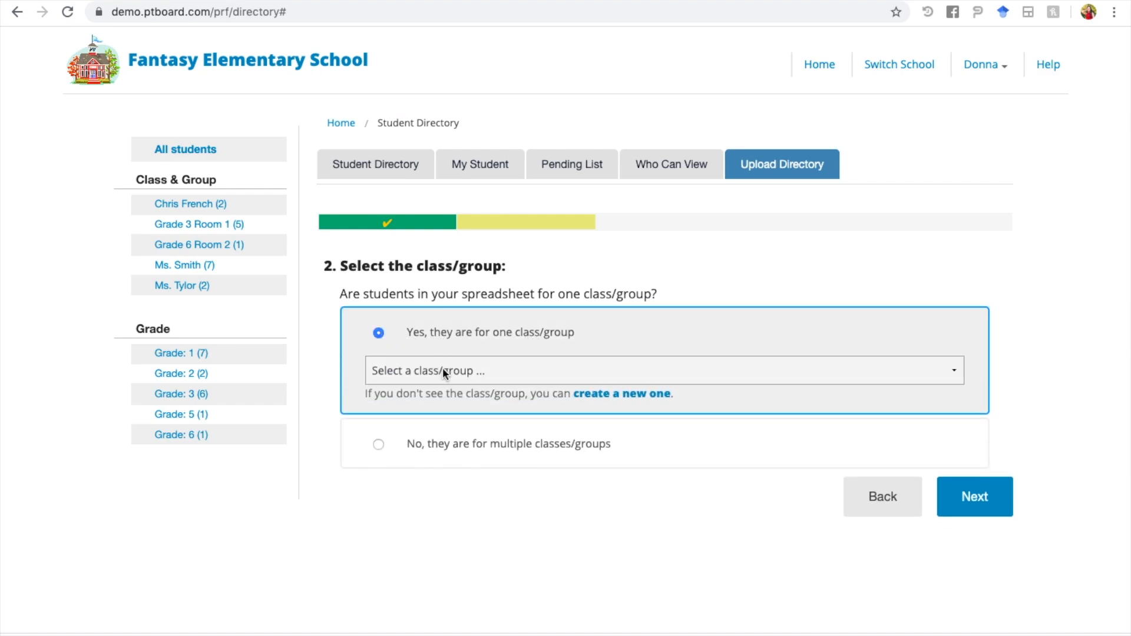
click(443, 369)
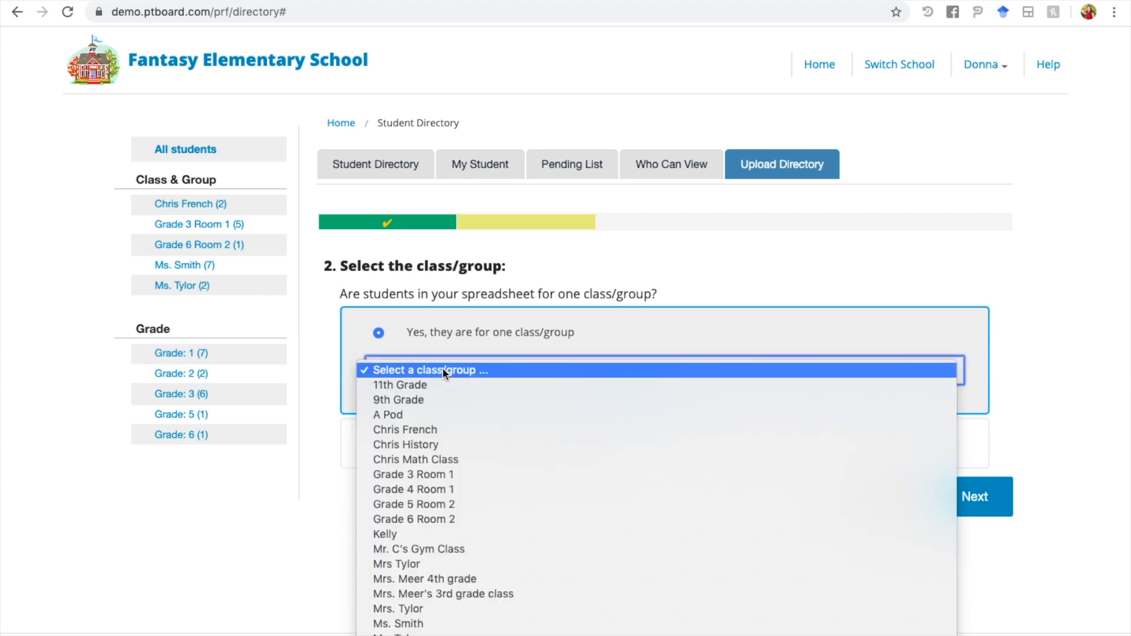
click(443, 415)
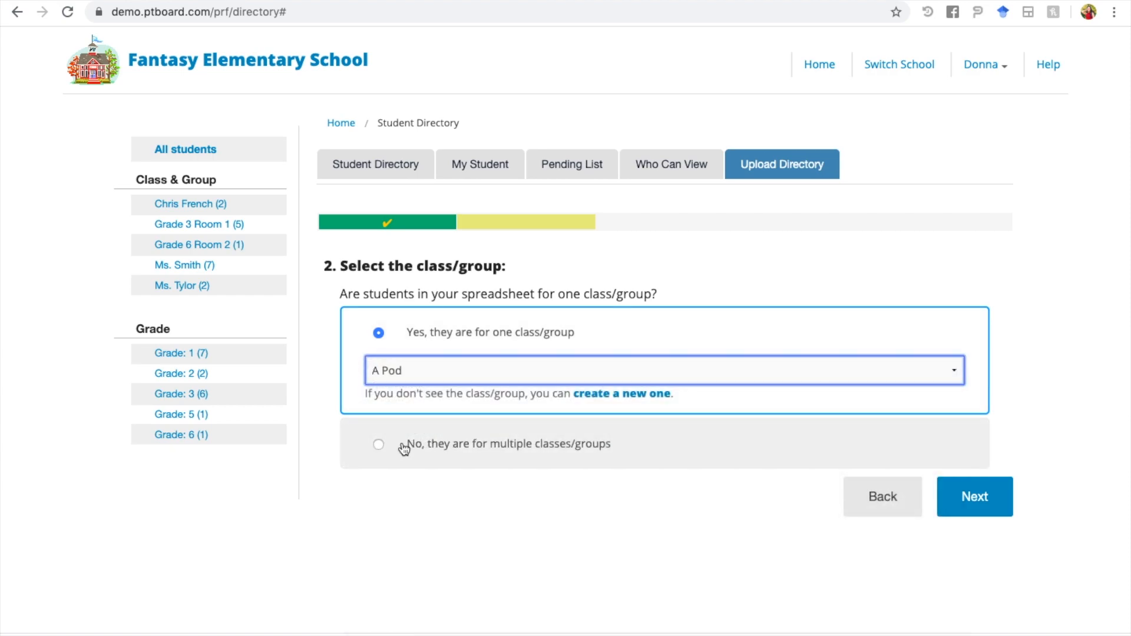
click(380, 446)
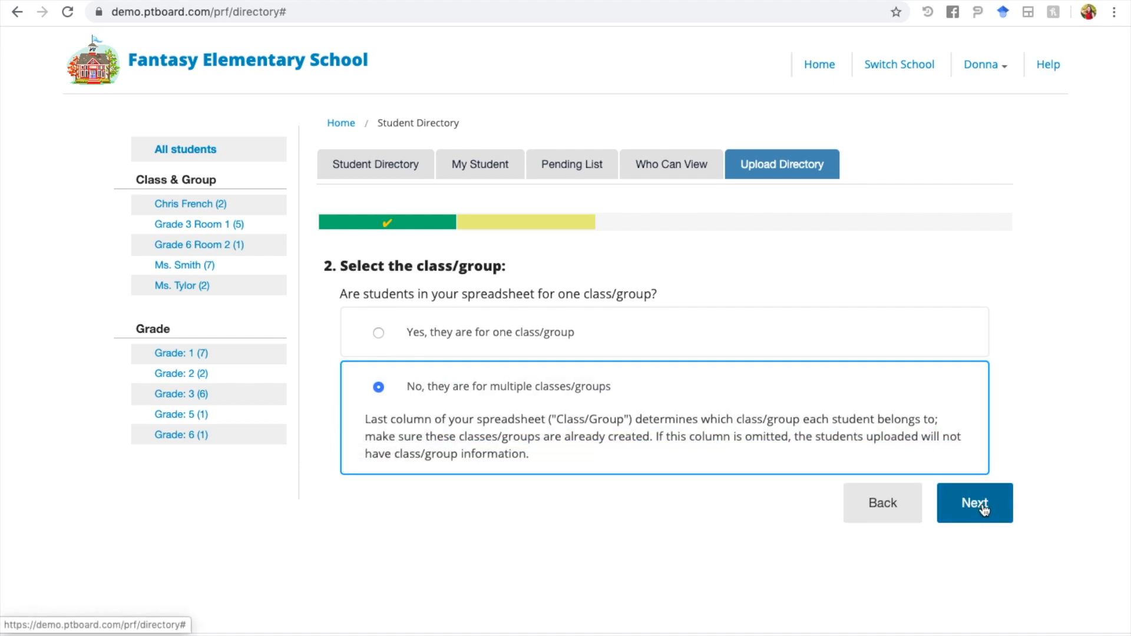
click(981, 505)
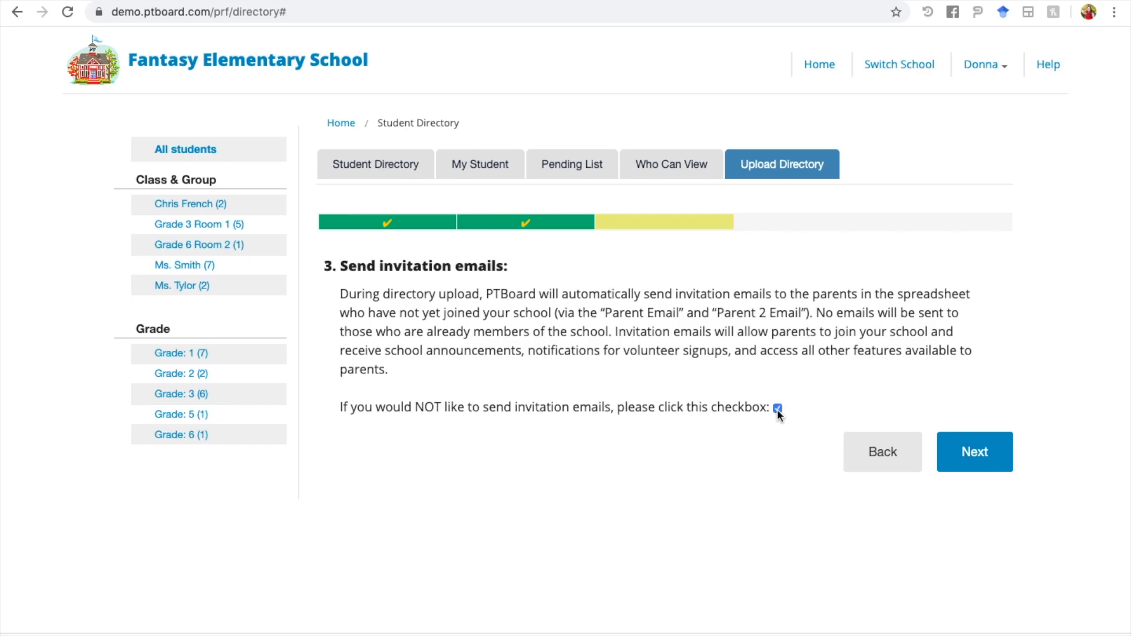
Step: Skip invitation emails and choose between Merge and Replace for existing directory listings
click(988, 454)
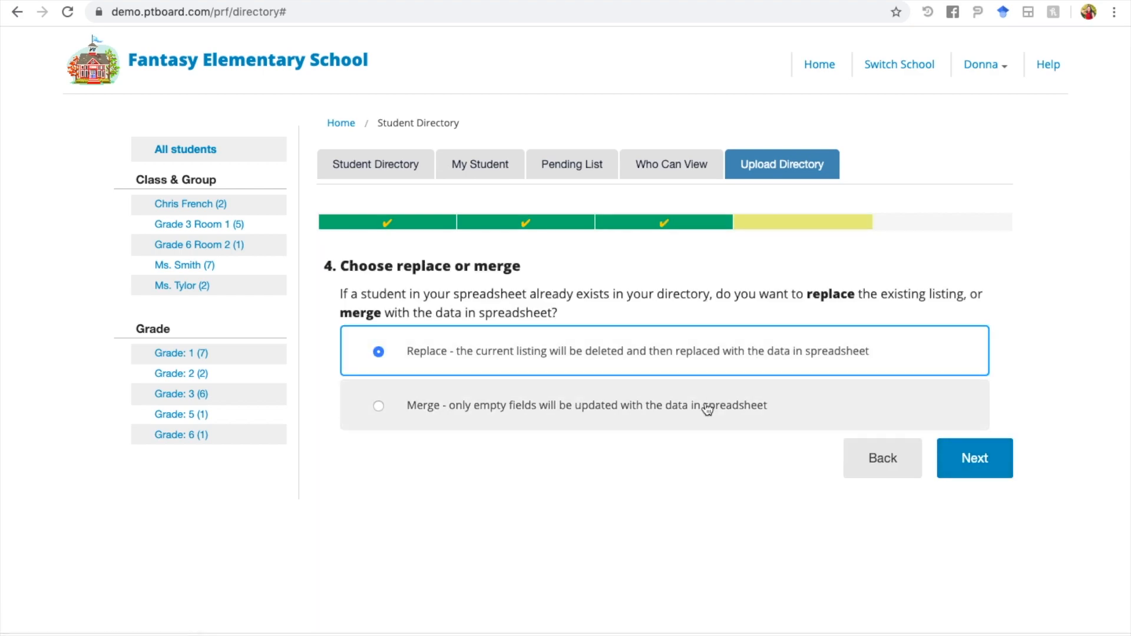
click(708, 410)
click(709, 366)
Step: Upload directory_template.xlsx and acknowledge the 'Upload successful' message
click(999, 471)
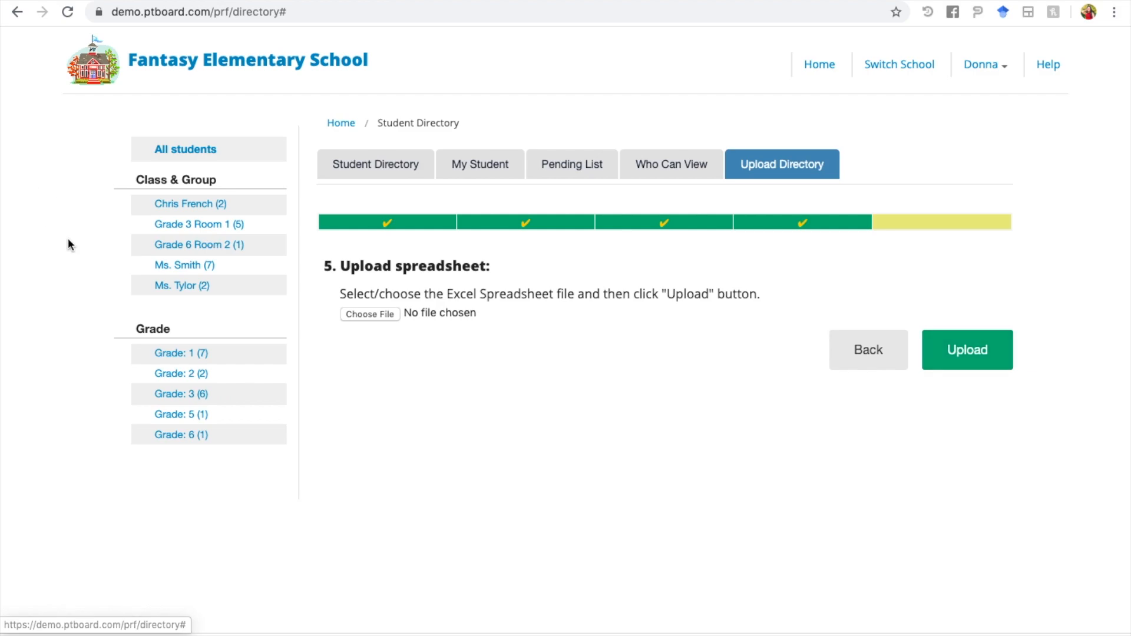
click(369, 313)
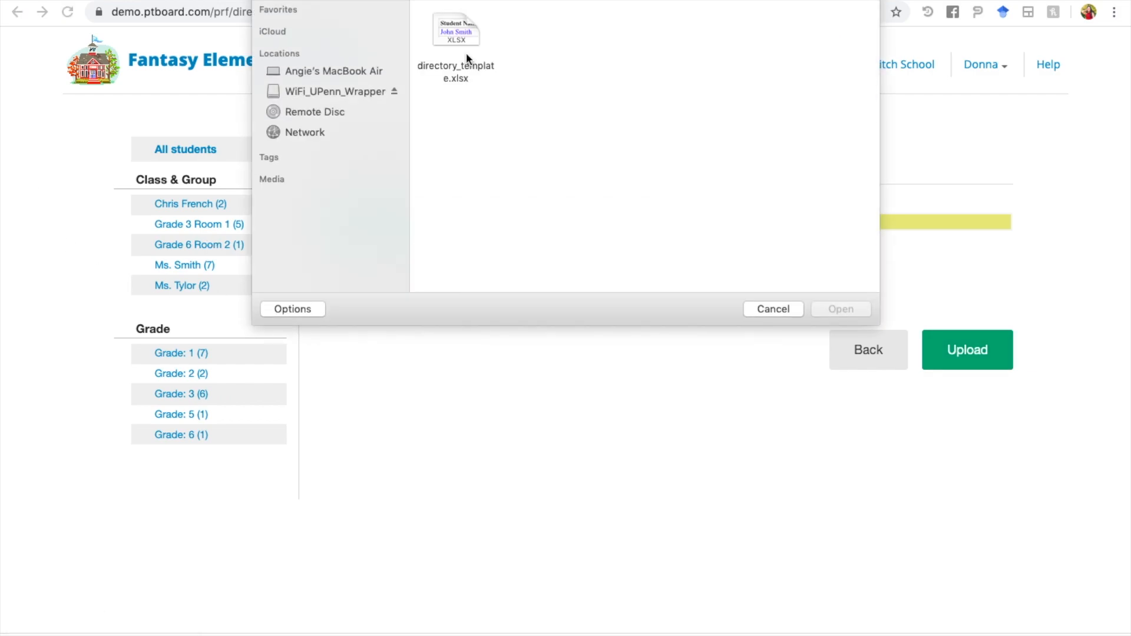
click(462, 22)
click(856, 309)
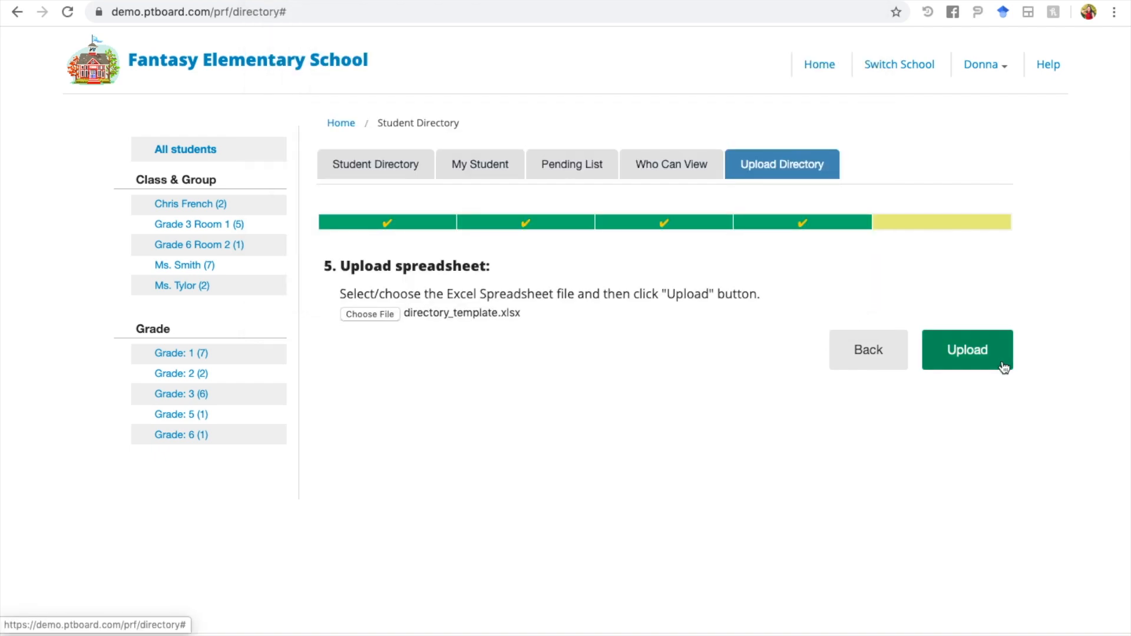
click(984, 363)
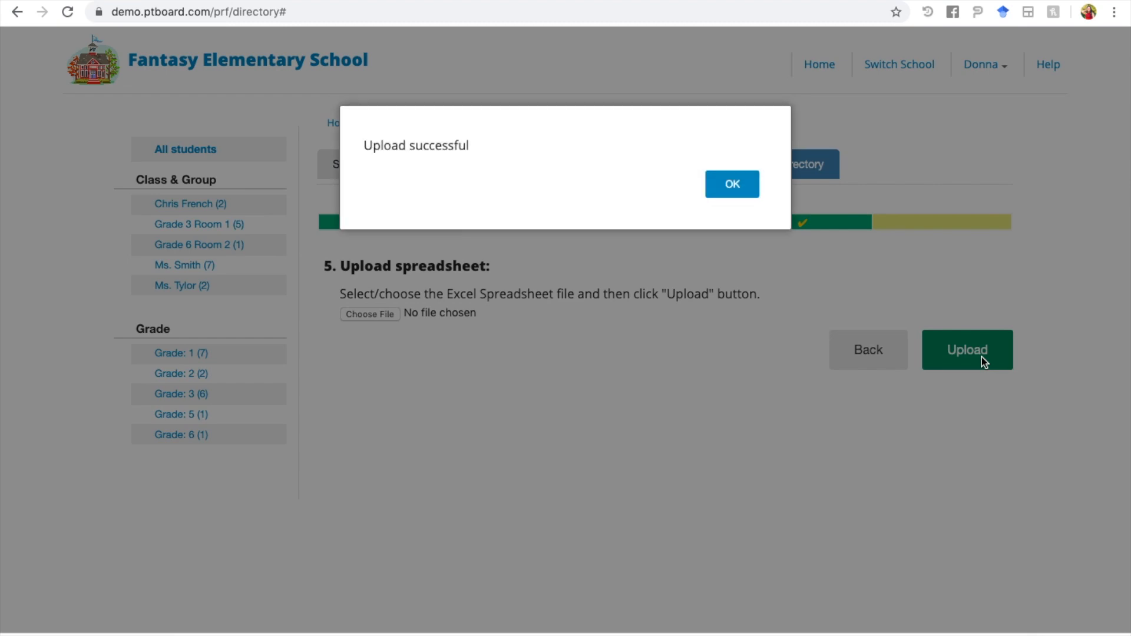
click(732, 183)
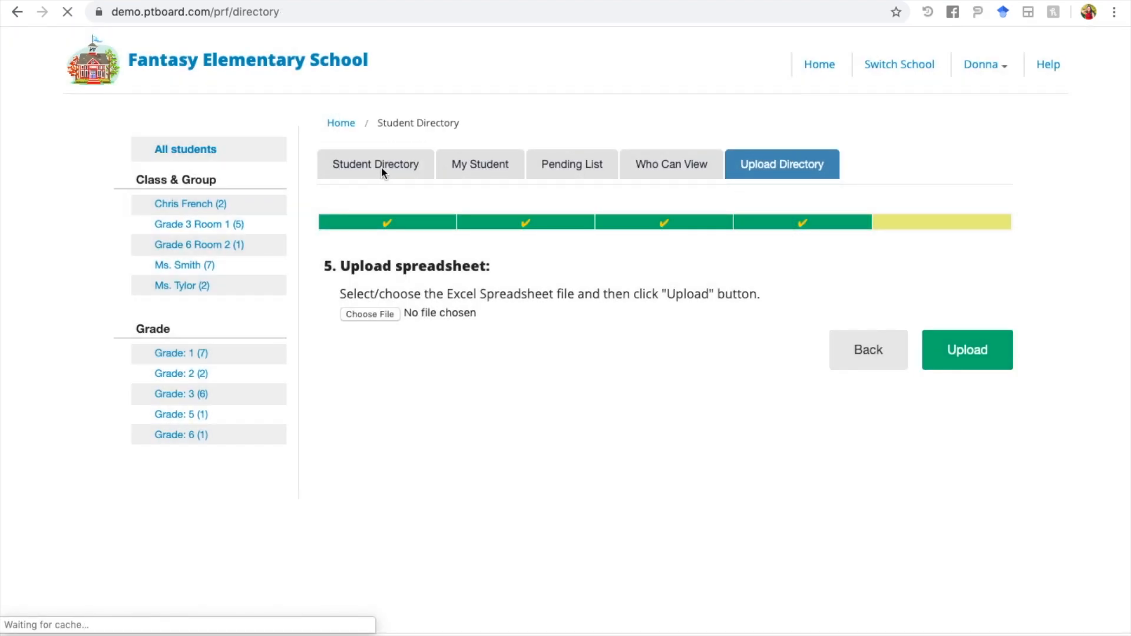
click(380, 167)
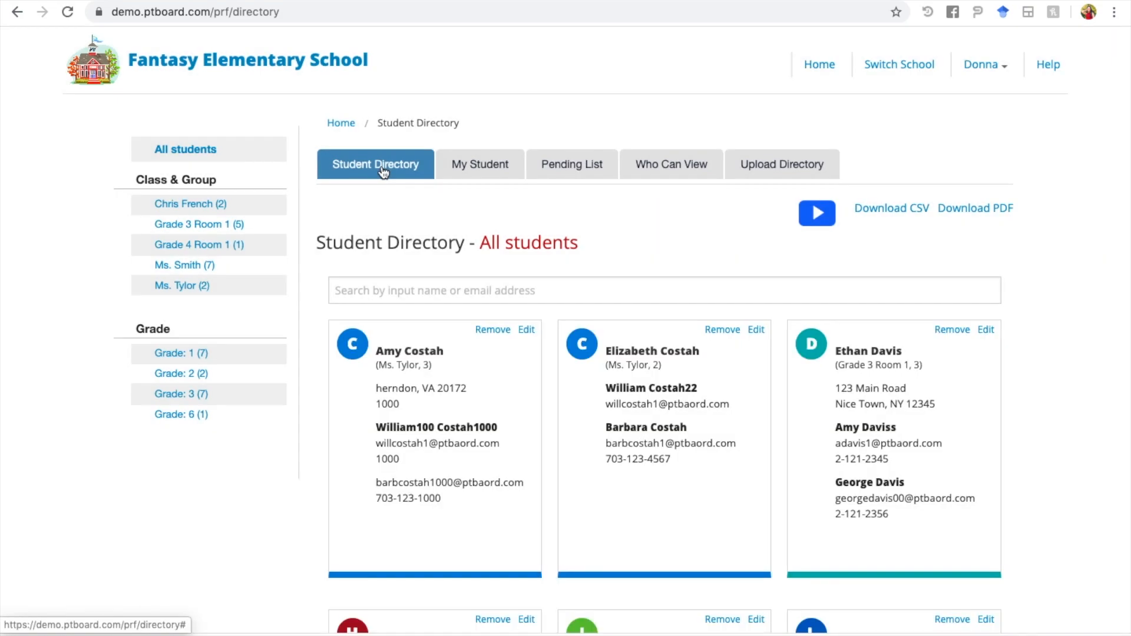
Step: Search the student directory for 'ethan', then clear the search
click(420, 296)
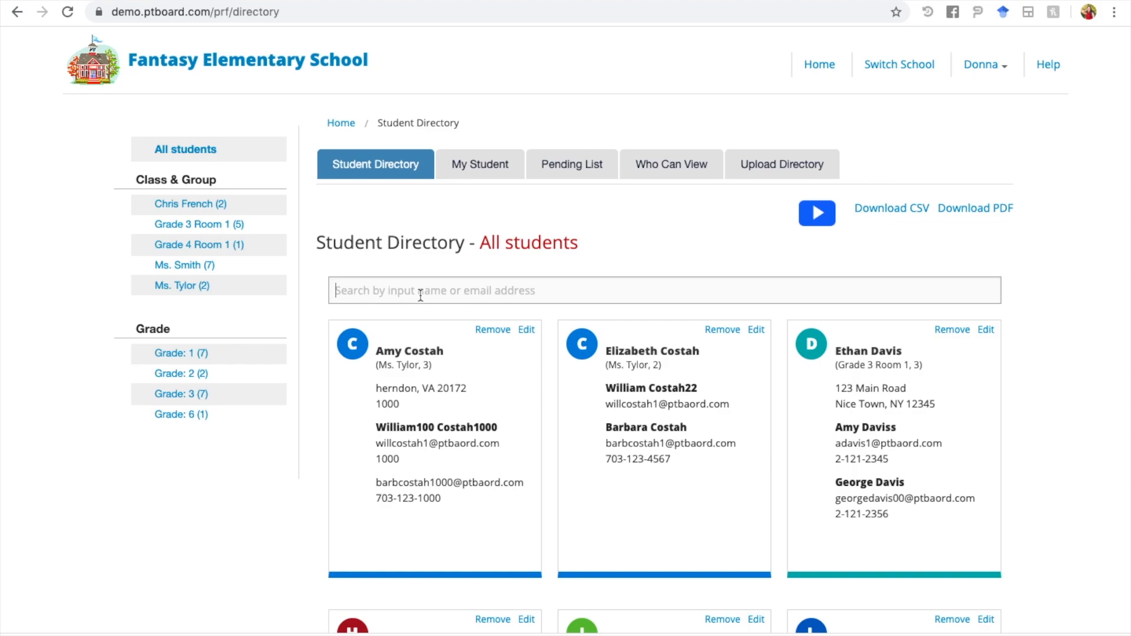
text(e)
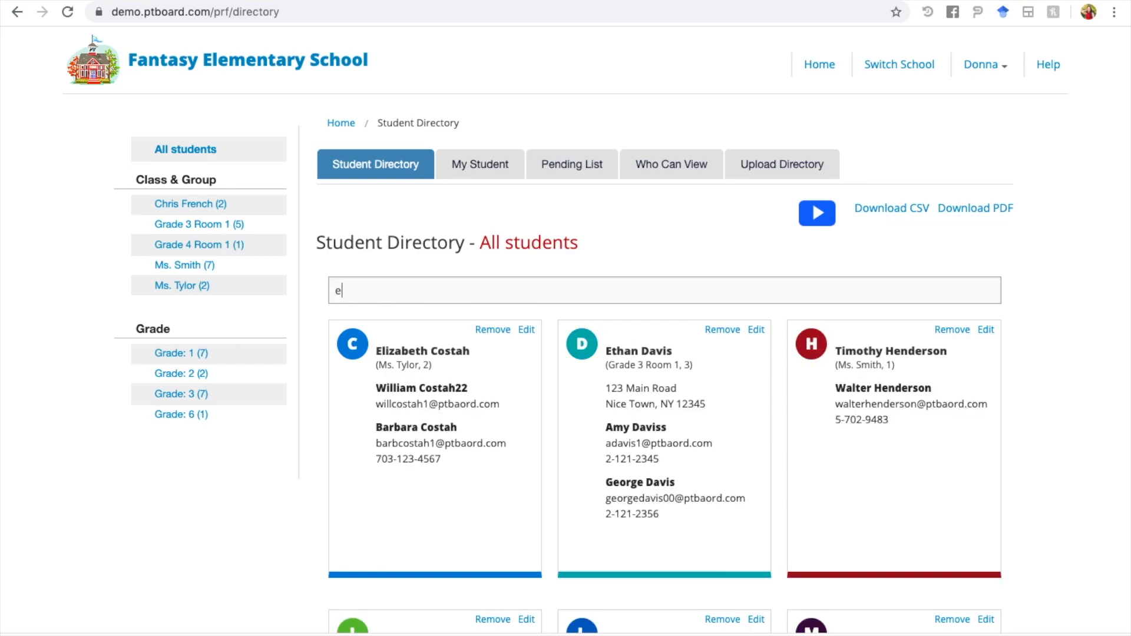
text(than)
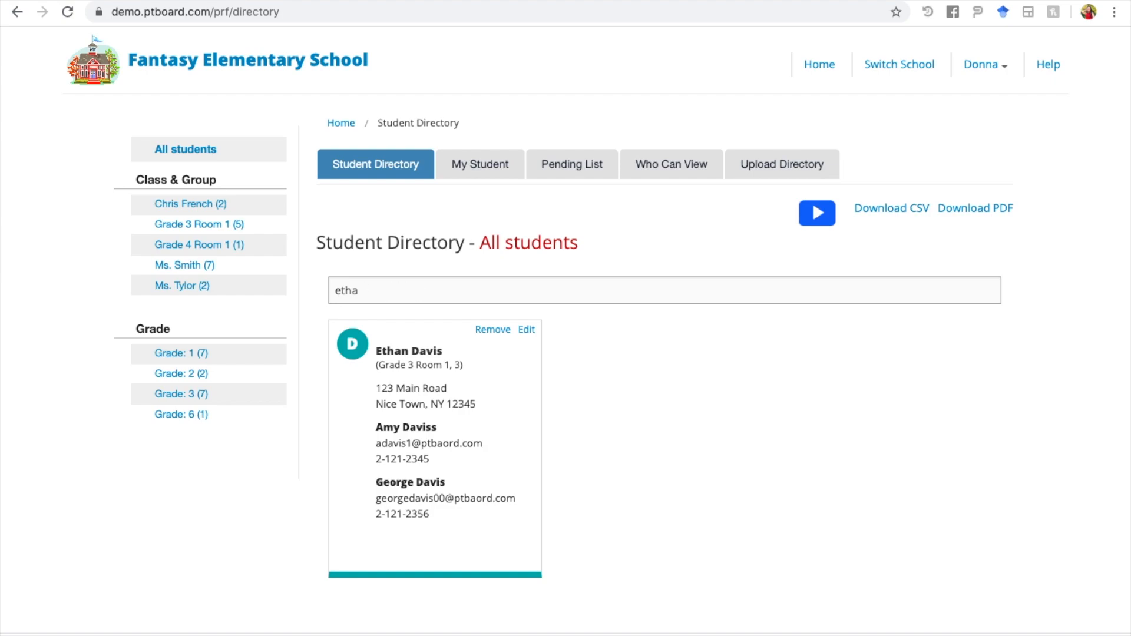
key(BackSpace)
key(BackSpace)
key(BackSpace)
key(BackSpace)
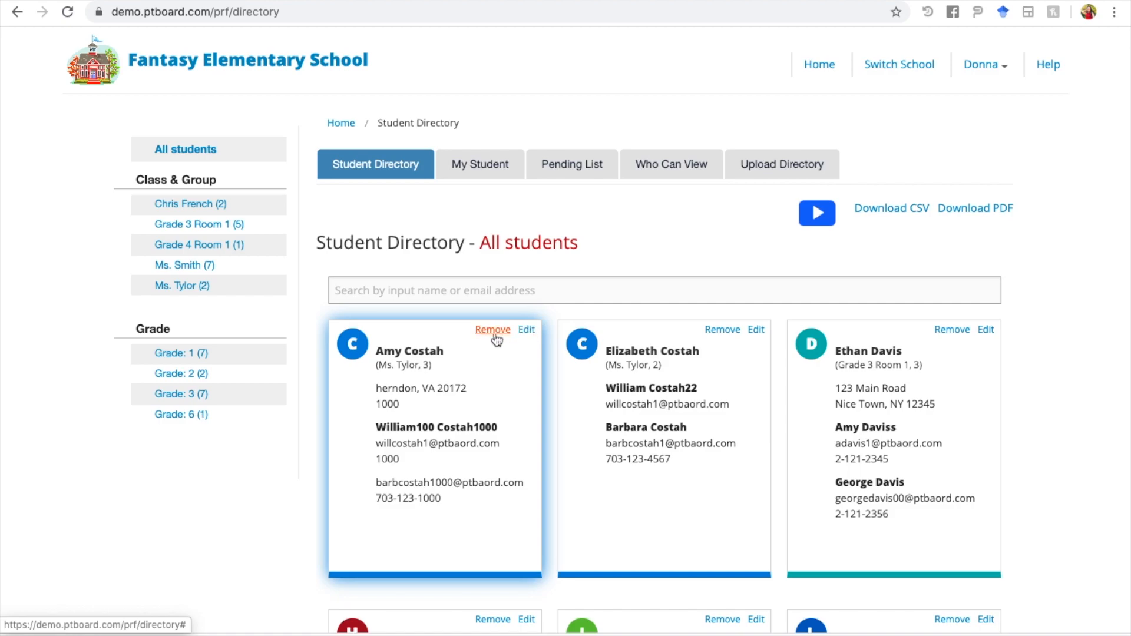
Step: Download the student directory as a CSV file and as a PDF file
click(913, 216)
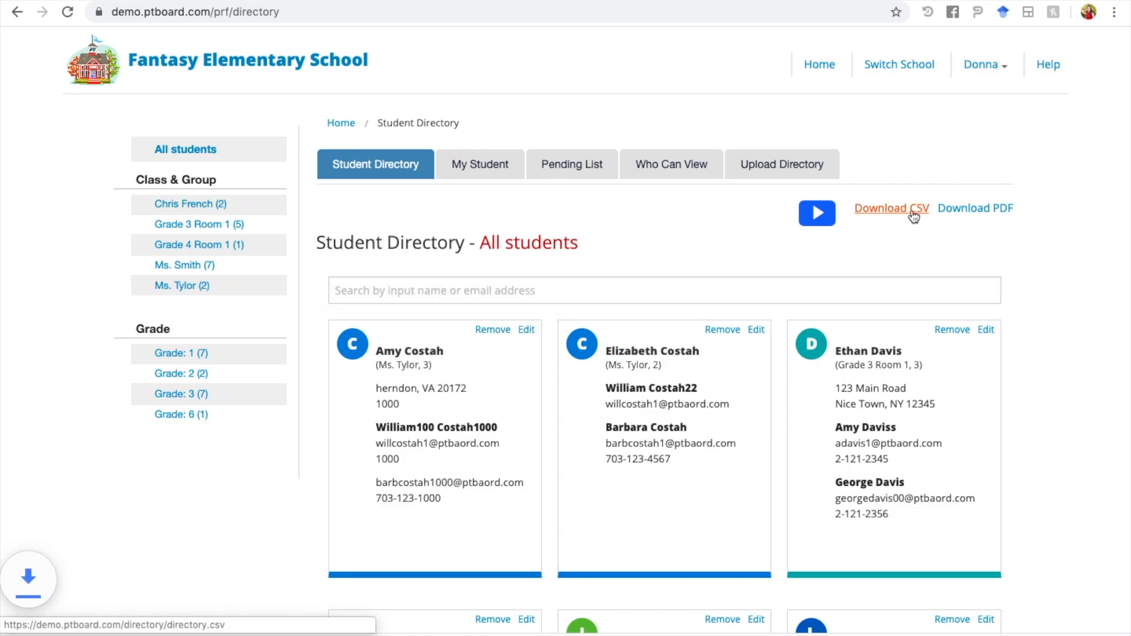
click(972, 210)
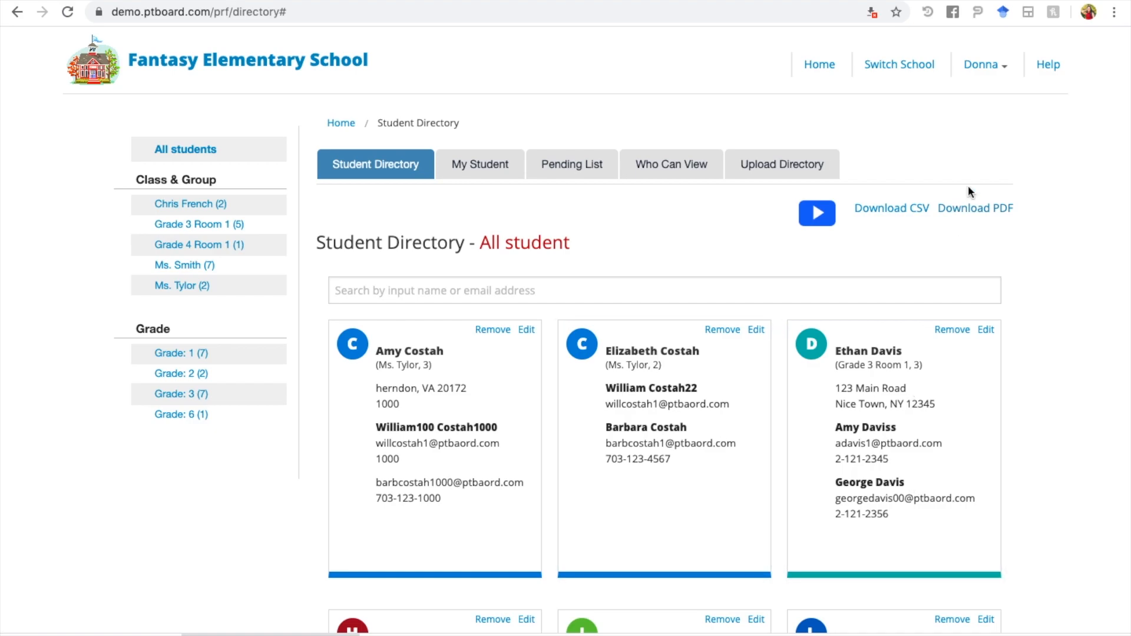
Step: Set Who Can View to allow all, then change it to 'Only PAID school members can view'
click(688, 168)
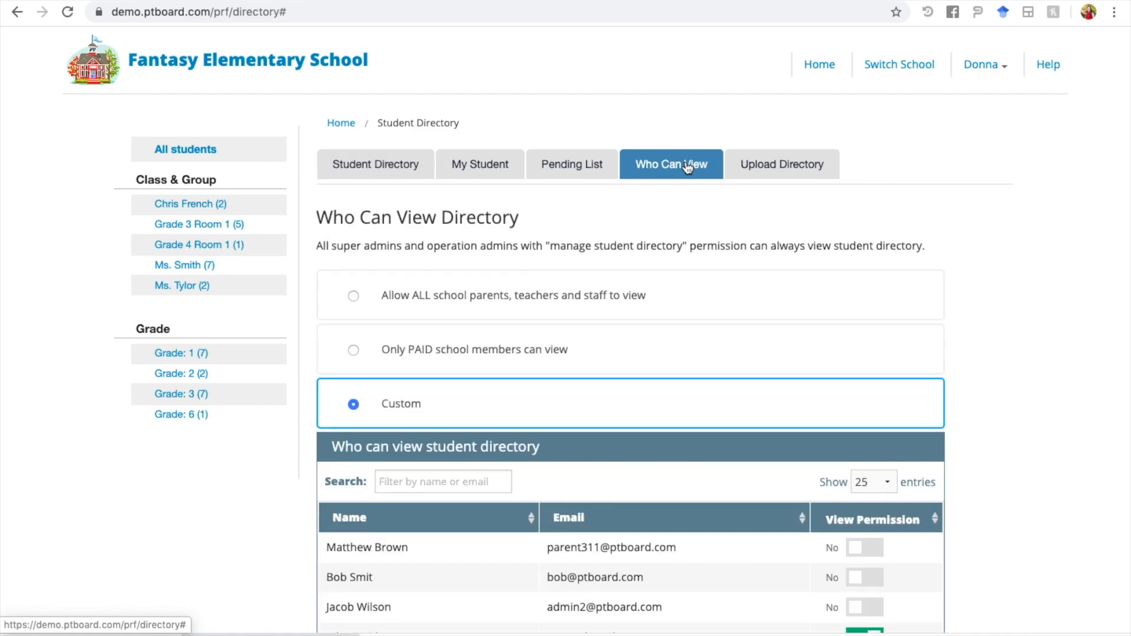
click(668, 295)
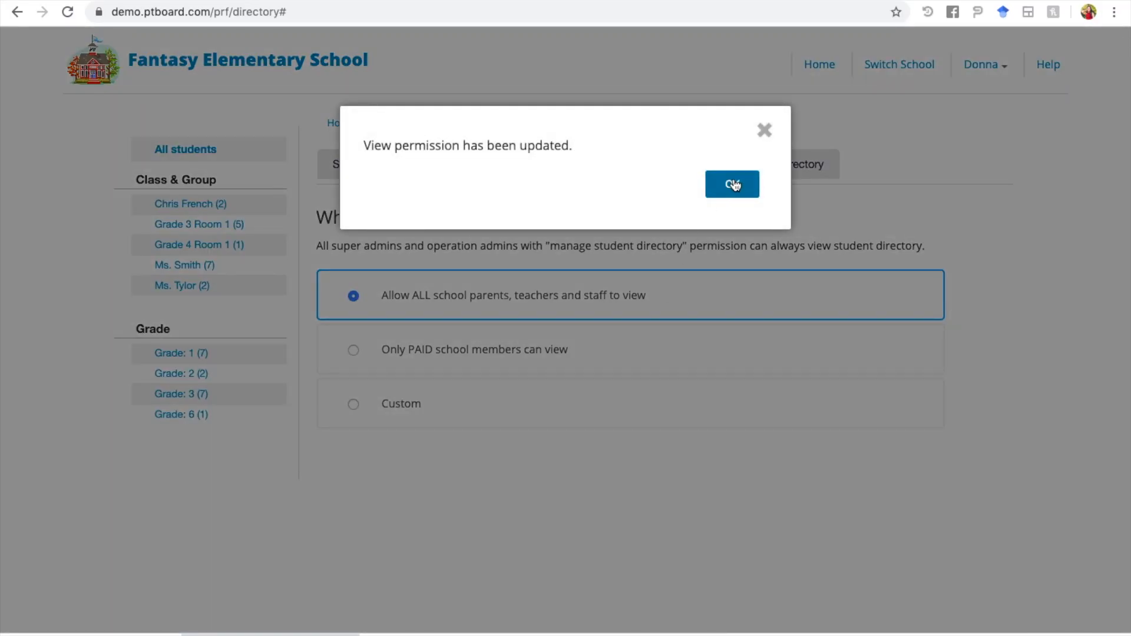
click(734, 185)
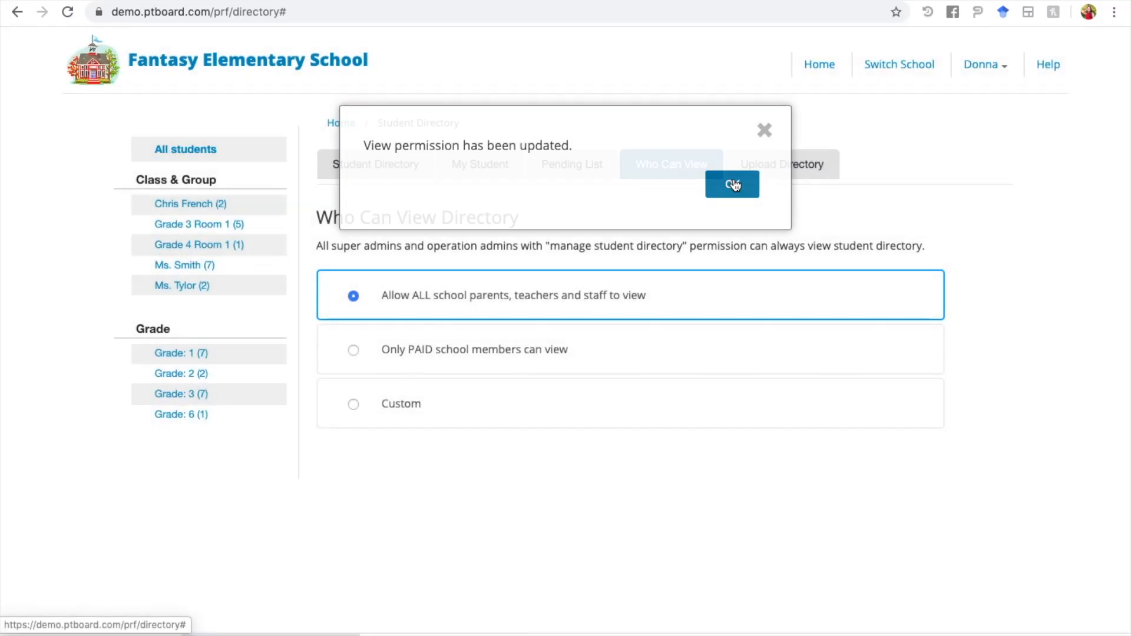
click(605, 352)
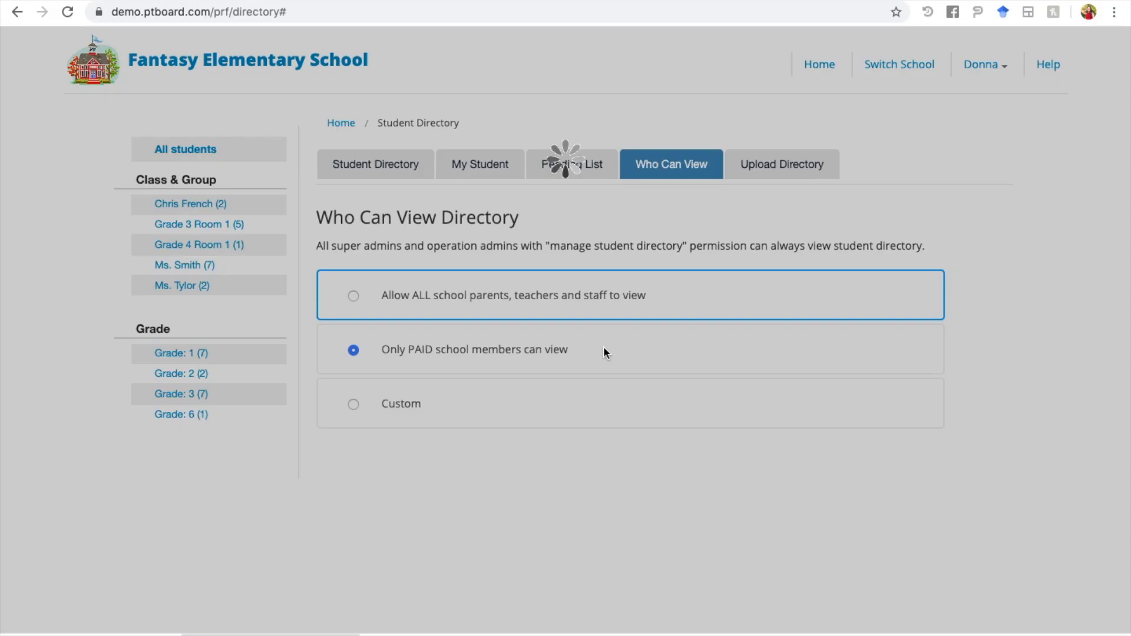
click(734, 185)
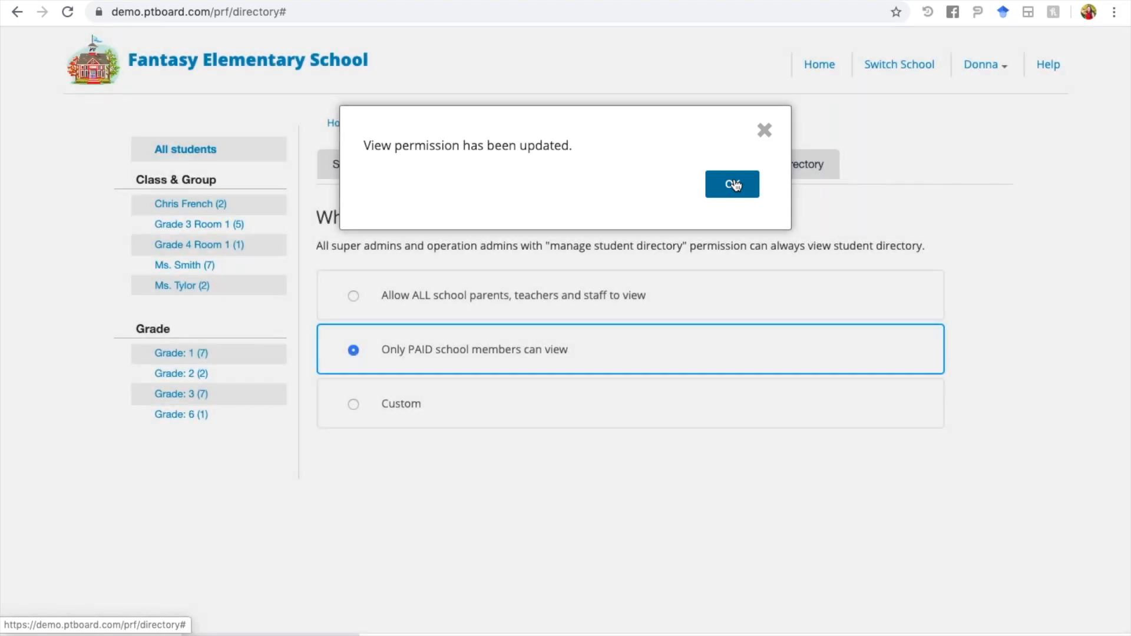
Step: Choose Custom viewing and set View Permission to Yes for the first two listed people
click(495, 414)
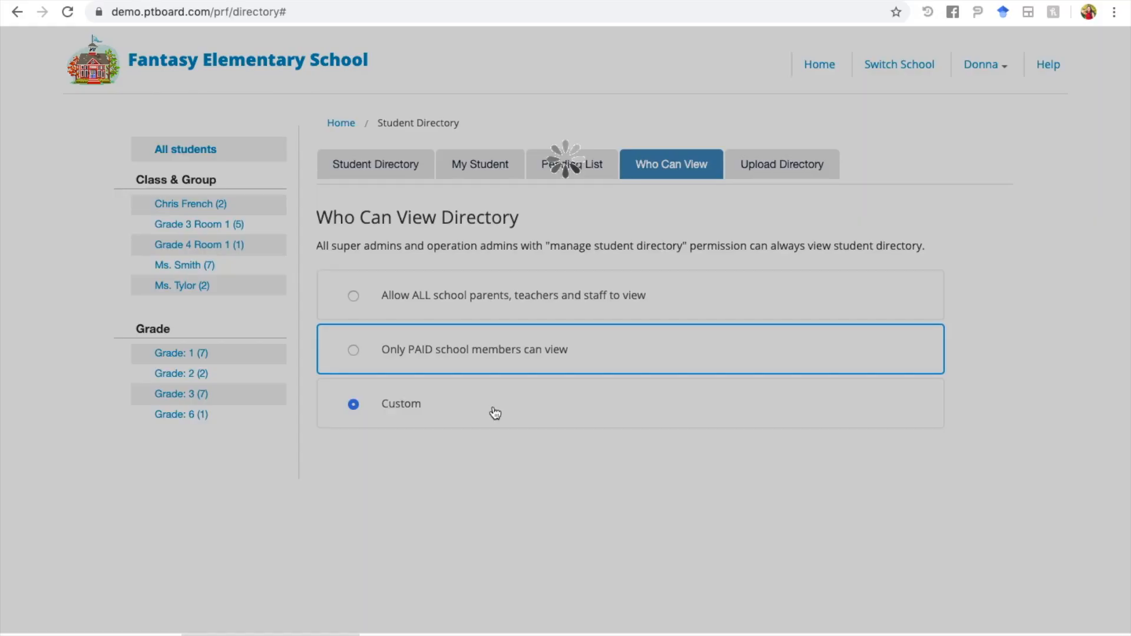
scroll(495, 413, down, 2)
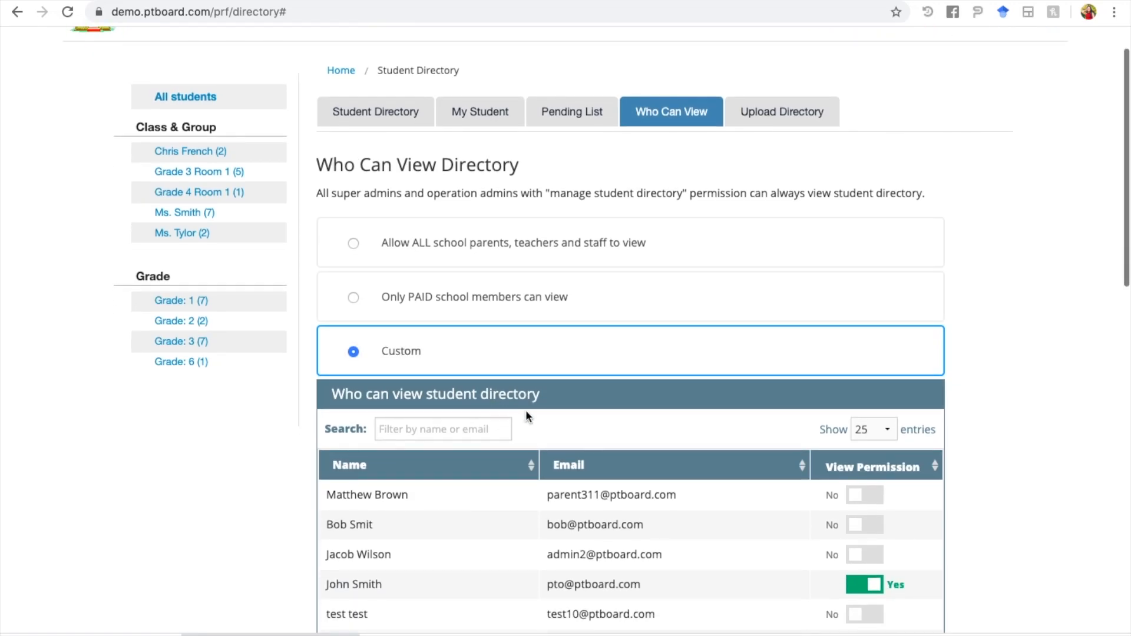
click(875, 497)
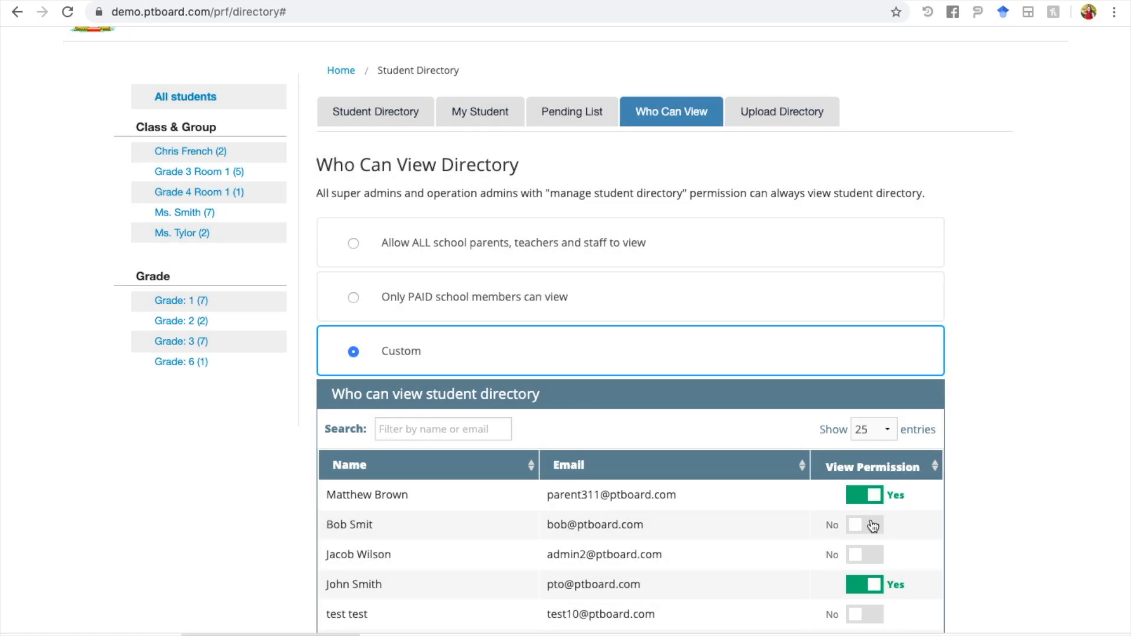
click(872, 527)
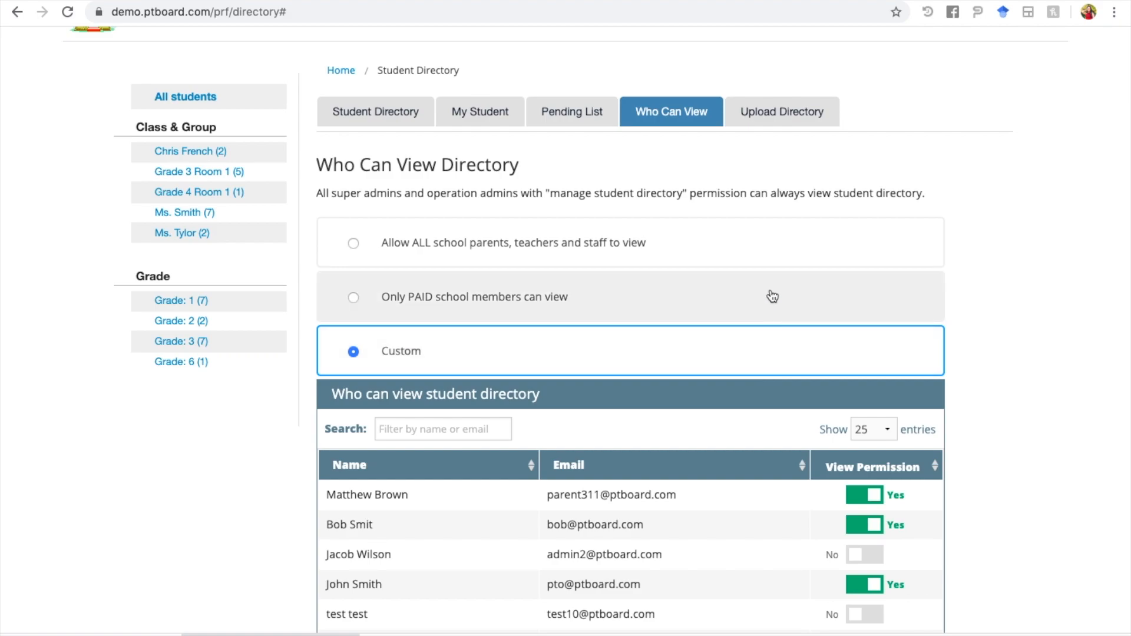
scroll(773, 297, up, 1)
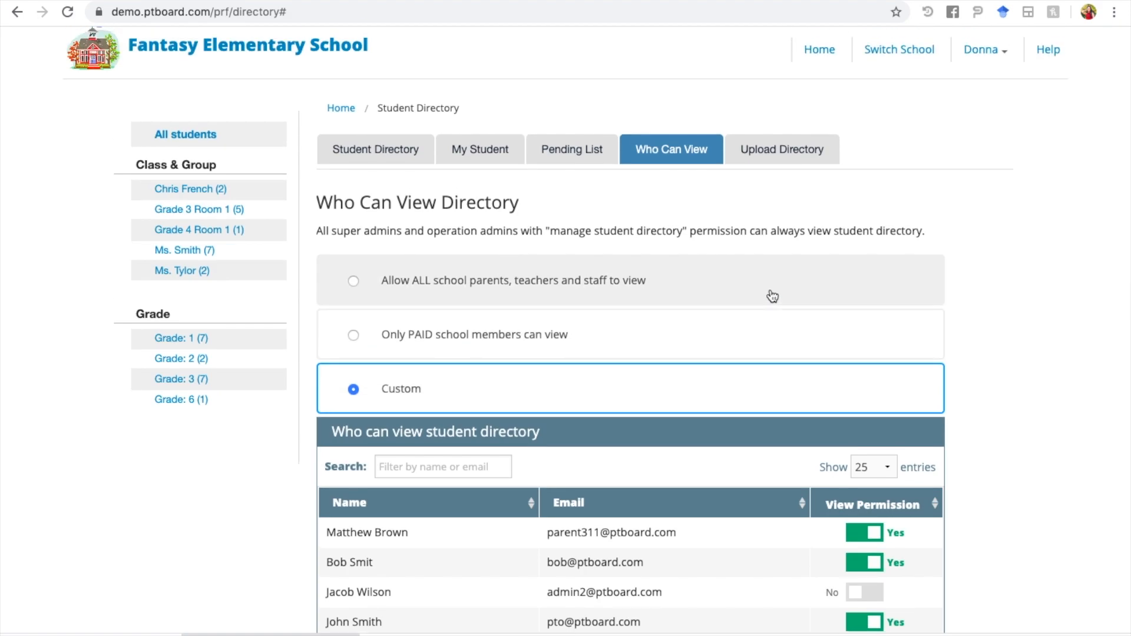